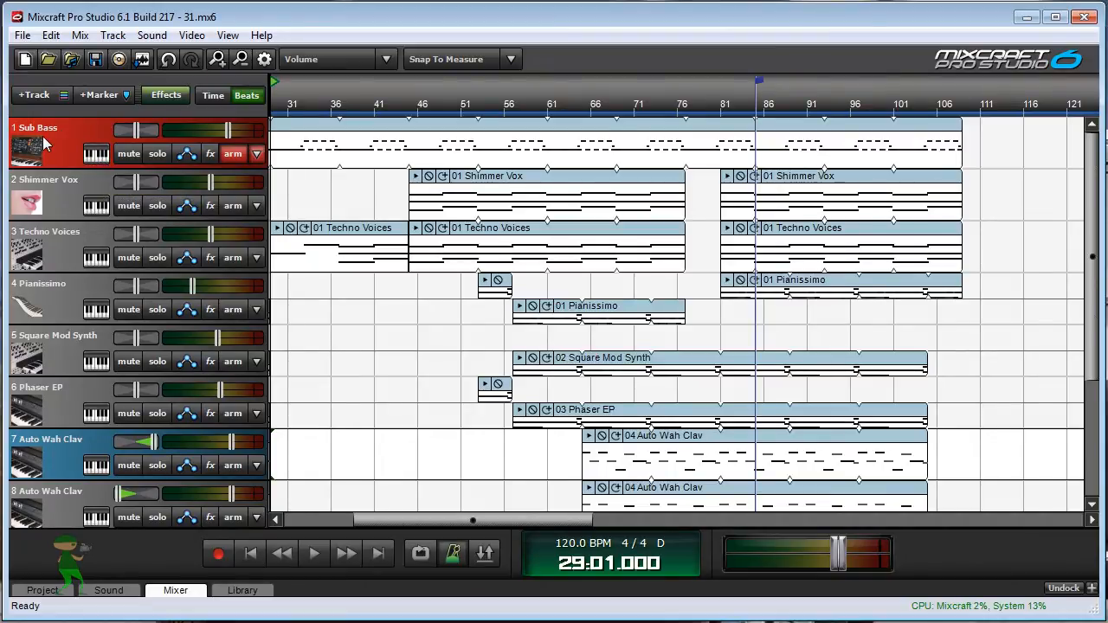
Inspect the instrument presets assigned to the Sub Bass and Shimmer Vox tracks
click(96, 153)
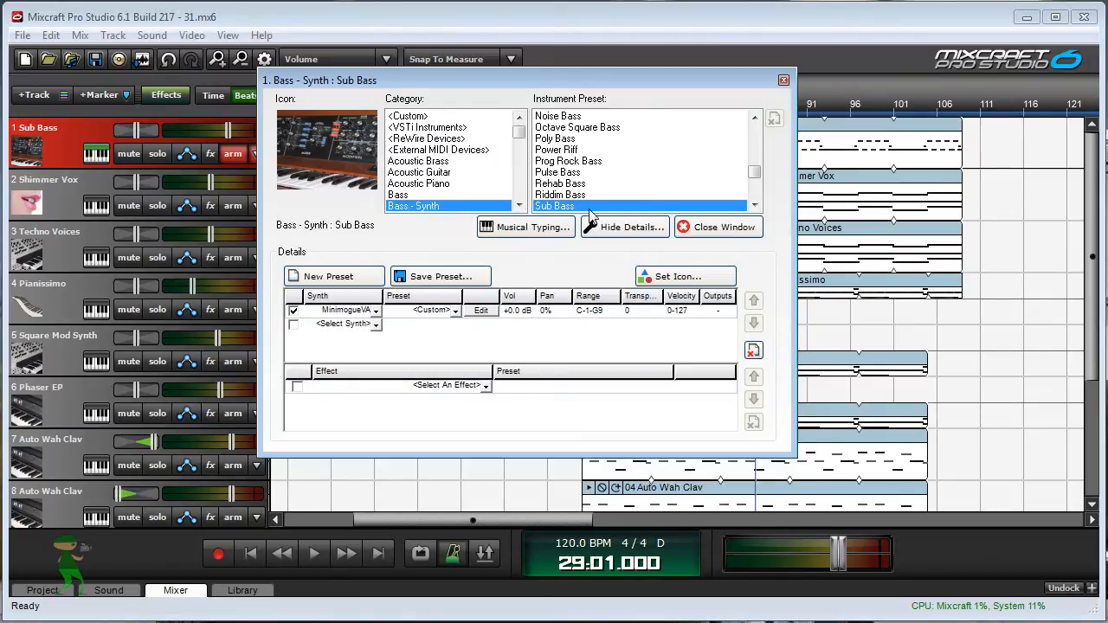
click(783, 80)
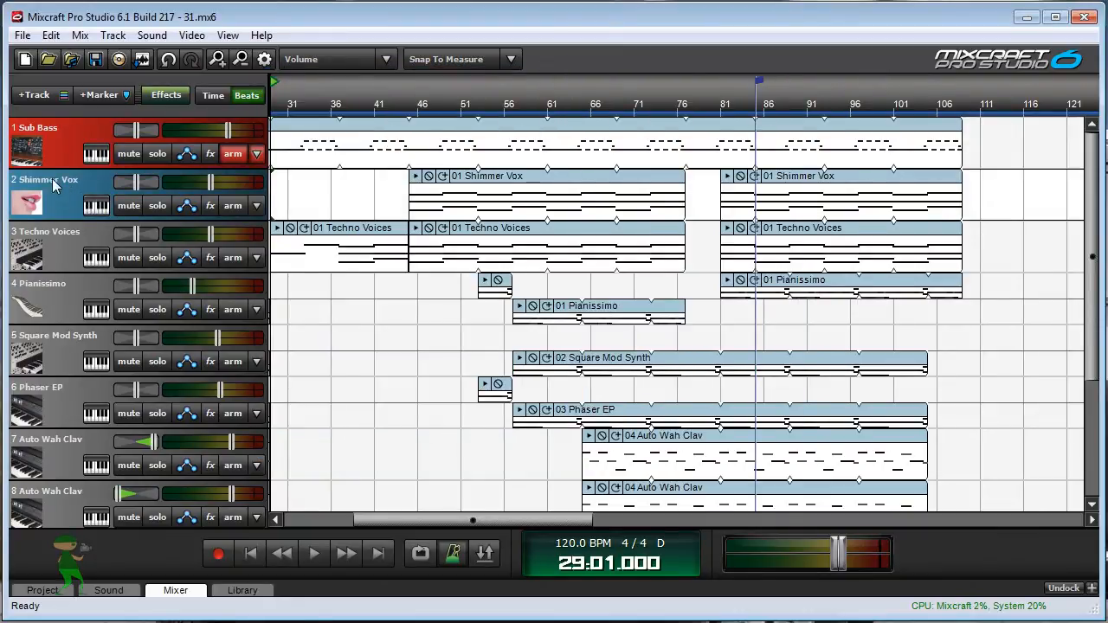
click(103, 212)
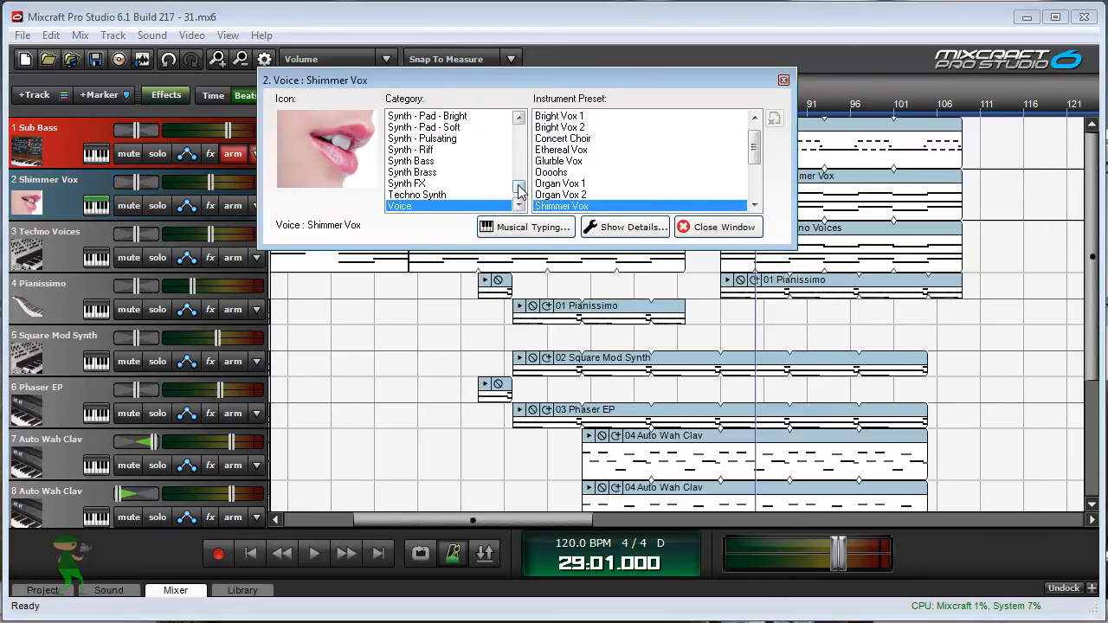
scroll(520, 192, down, 1)
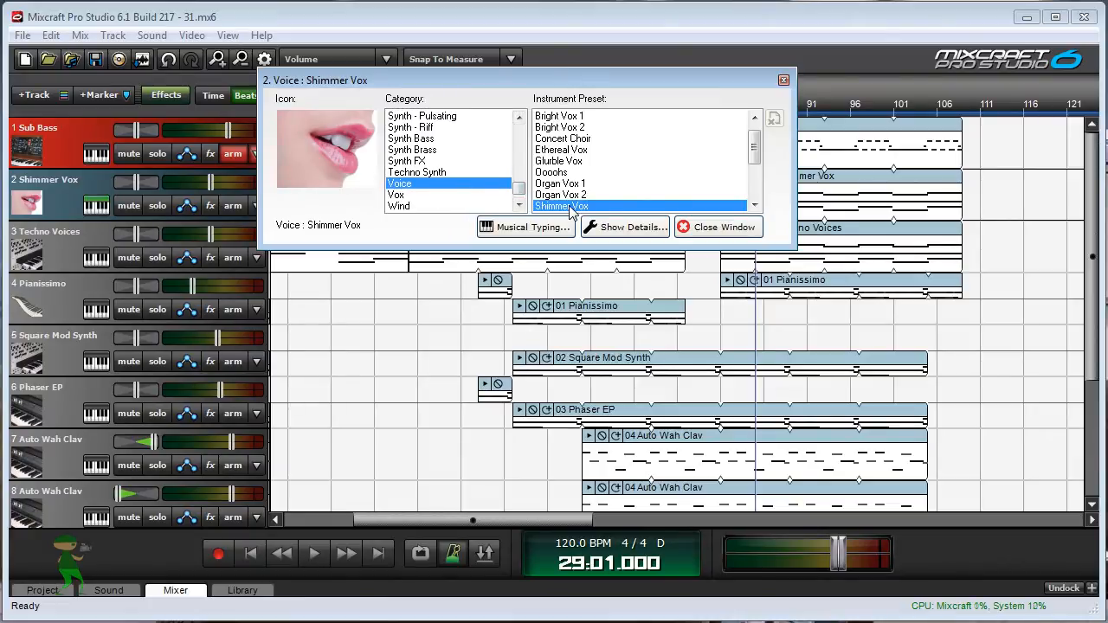
click(783, 80)
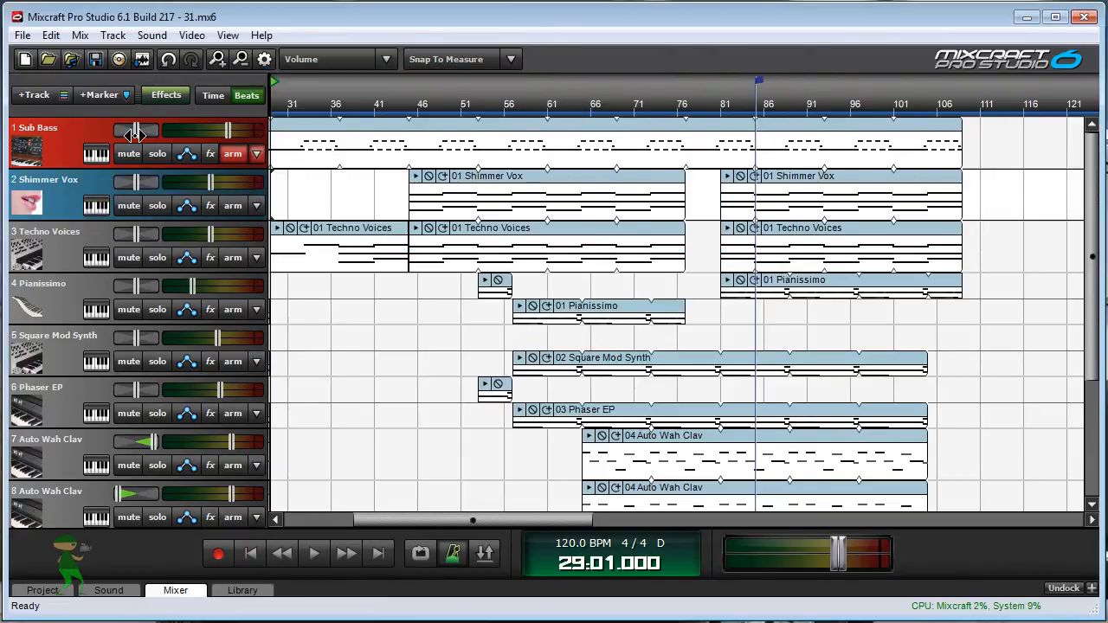
Inspect the instrument category and preset assigned to the Techno Voices track
click(77, 237)
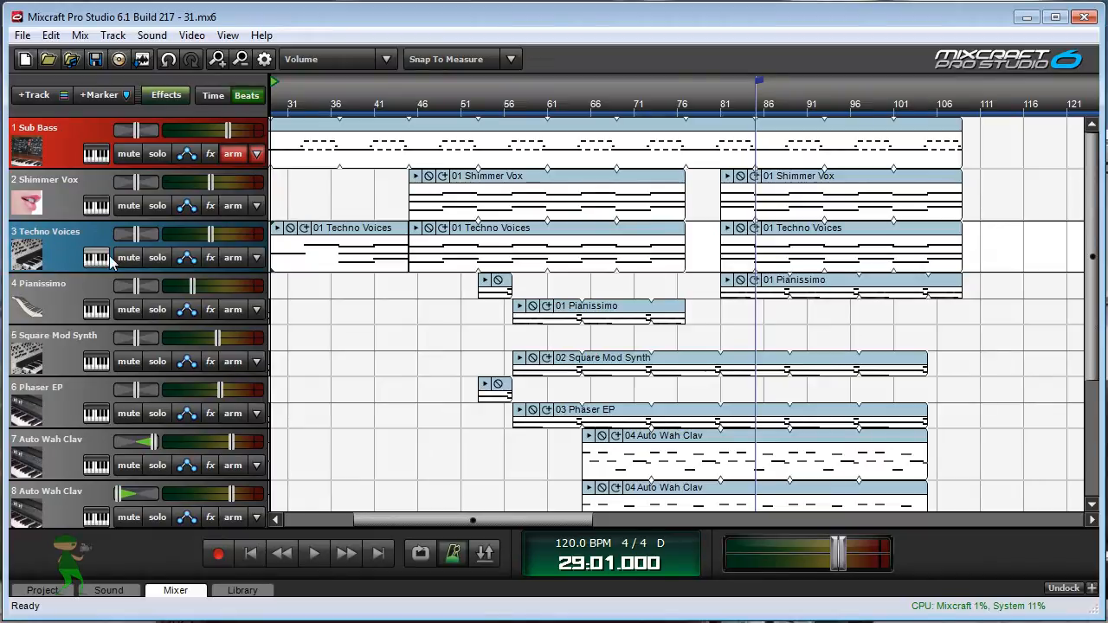
click(97, 258)
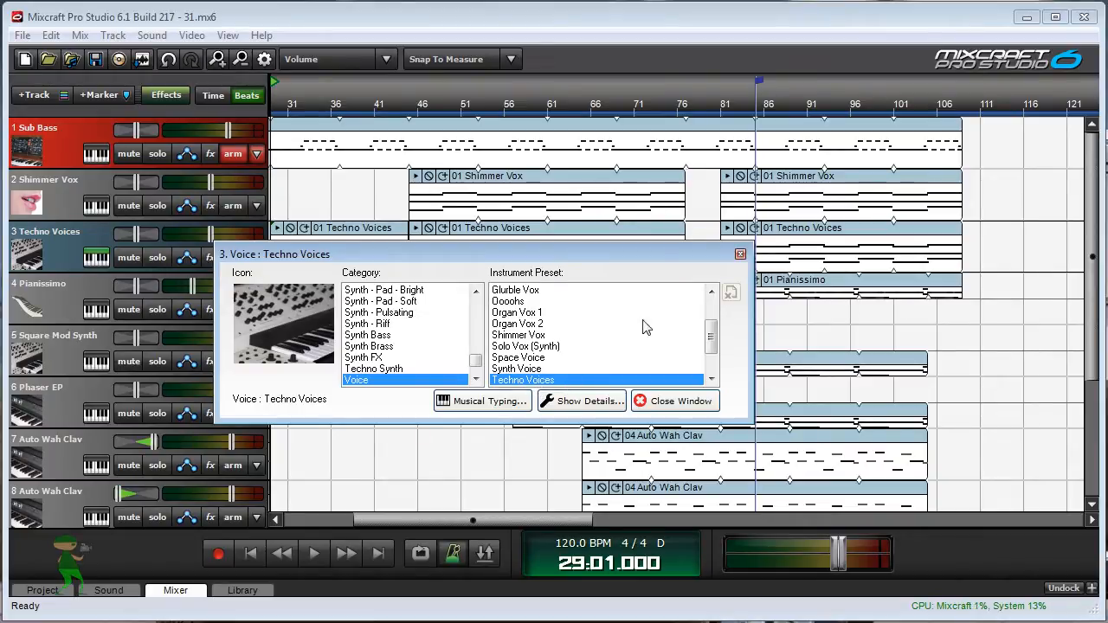
click(740, 254)
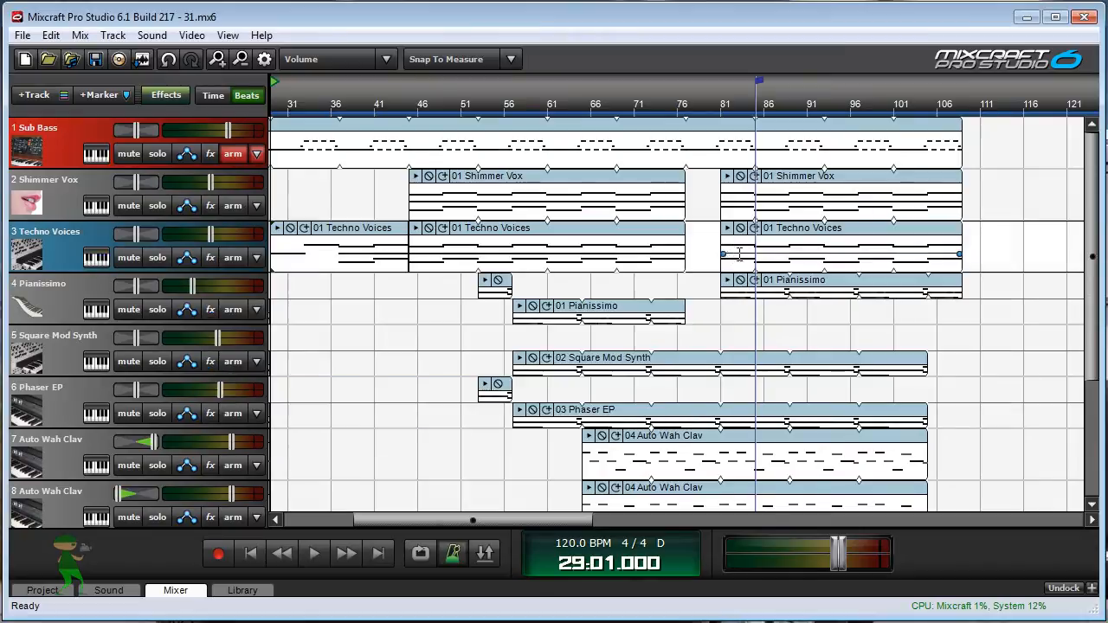
Inspect the VSTi instrument and its synth details on the Pianissimo track
click(52, 297)
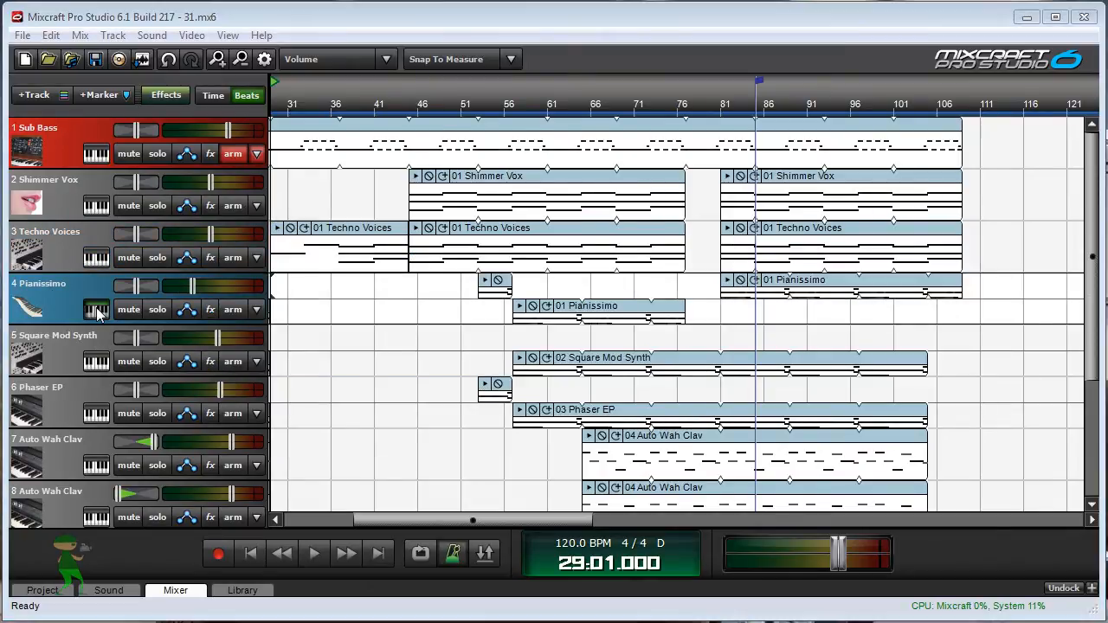
click(96, 311)
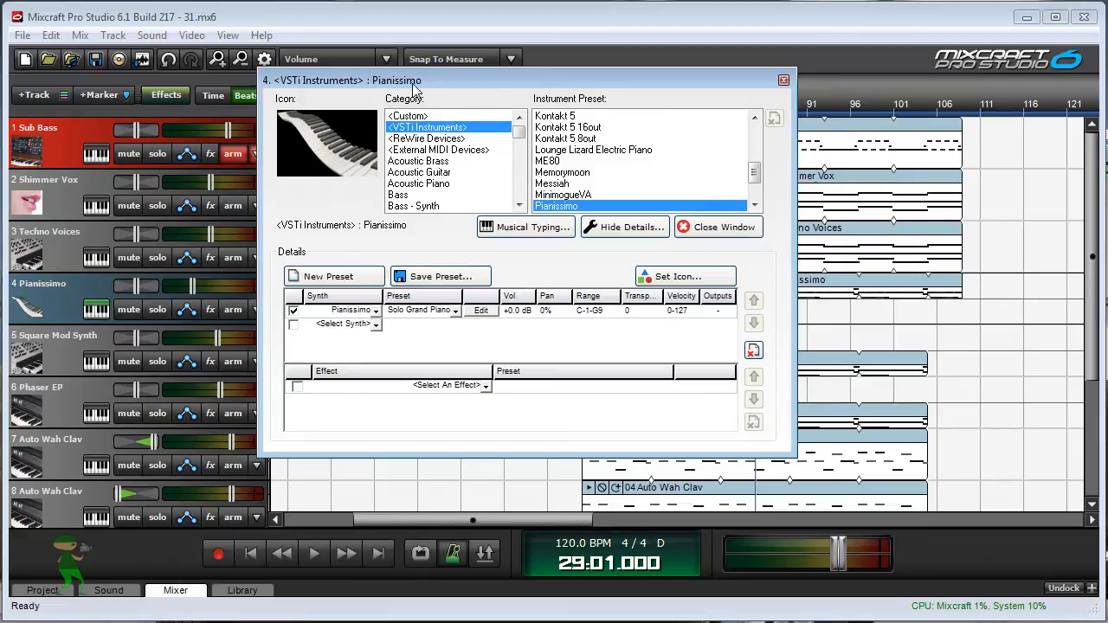
drag(412, 82, 411, 102)
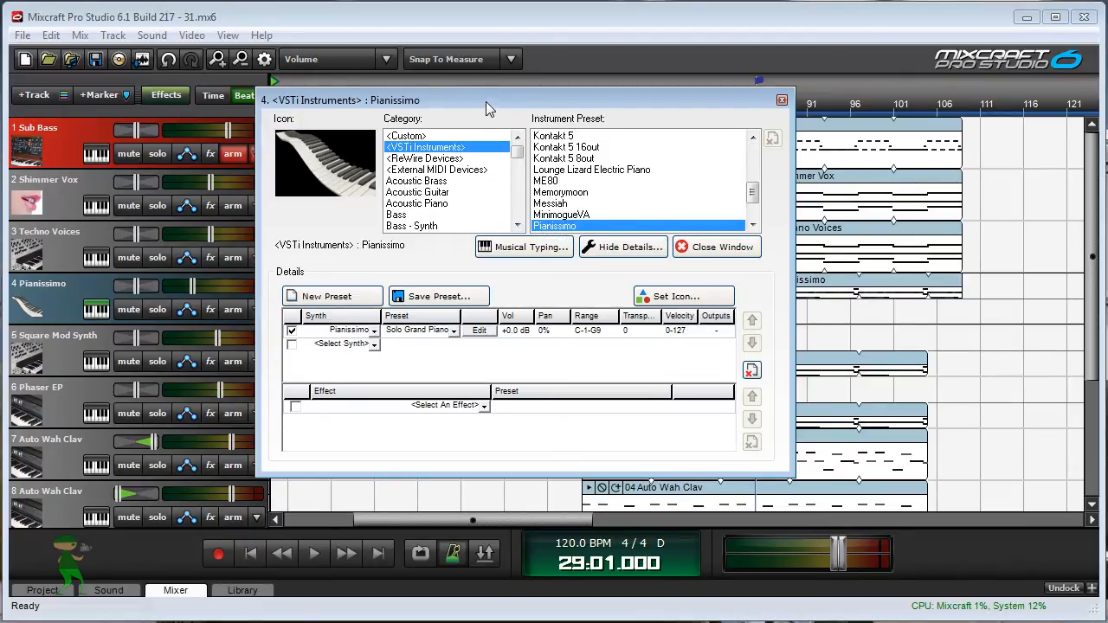
drag(485, 101, 503, 108)
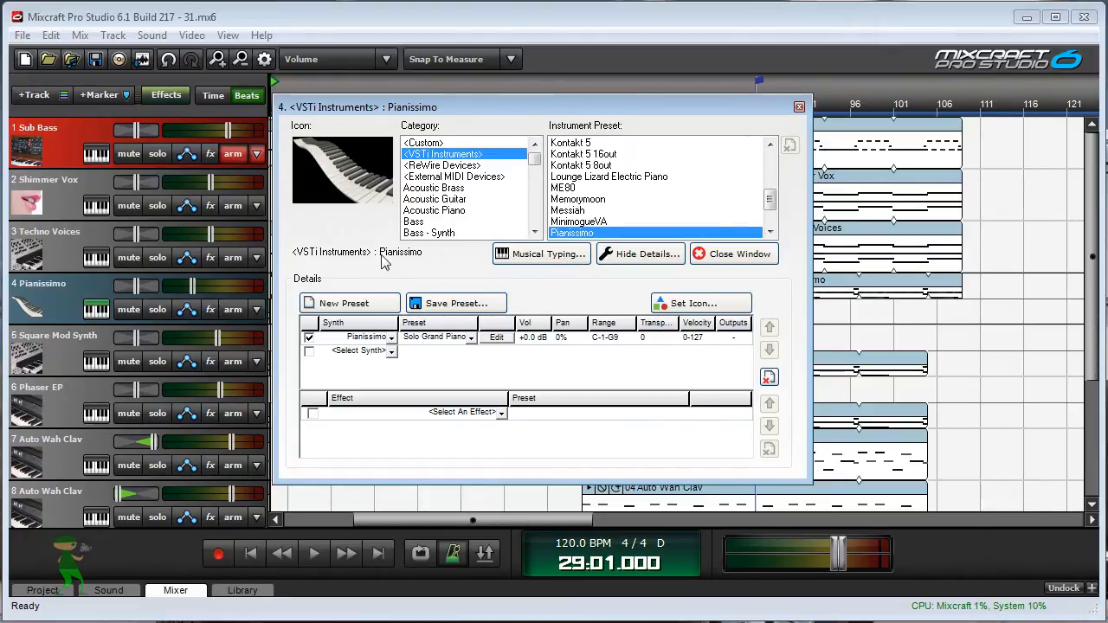
click(799, 107)
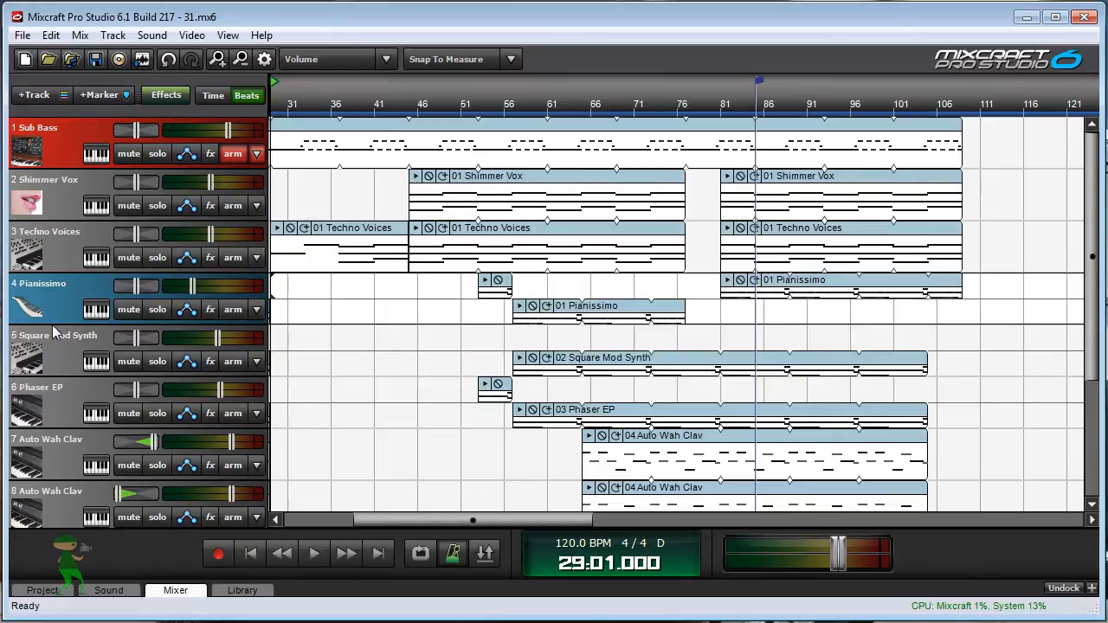
Inspect the instrument category and preset assigned to the Square Mod Synth track
click(71, 350)
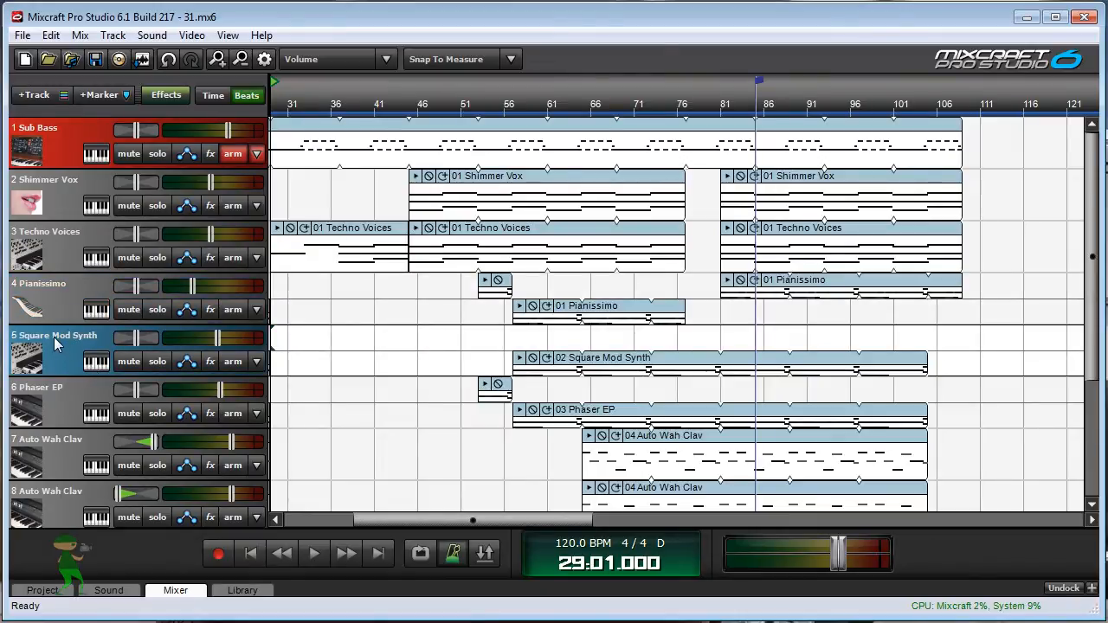
click(96, 358)
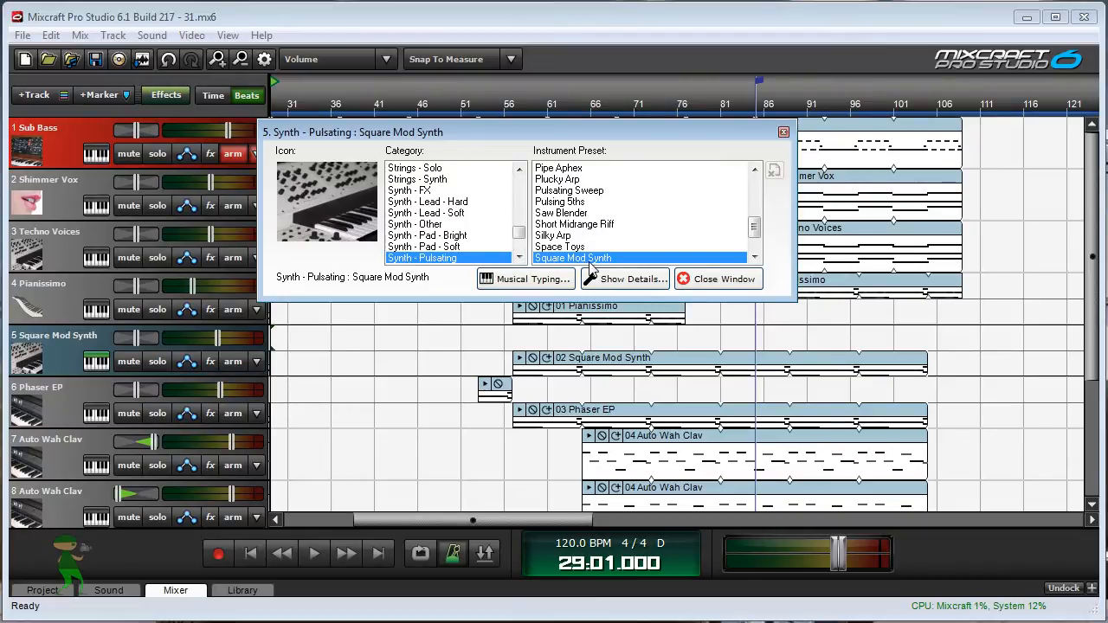
click(783, 133)
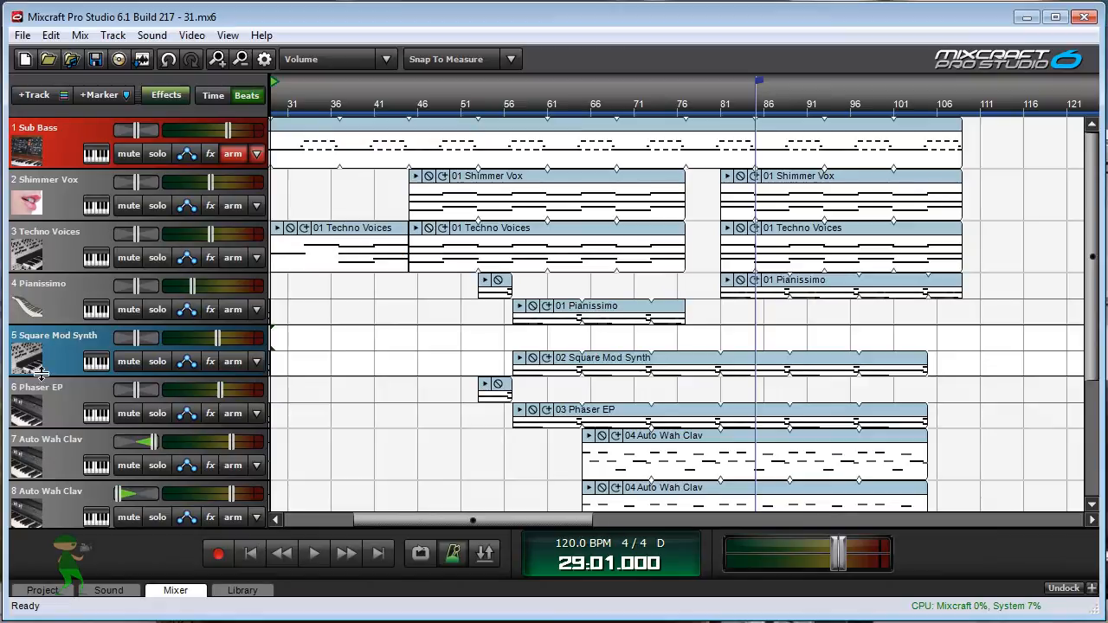
Inspect the instrument category and preset assigned to the Phaser EP track
click(79, 394)
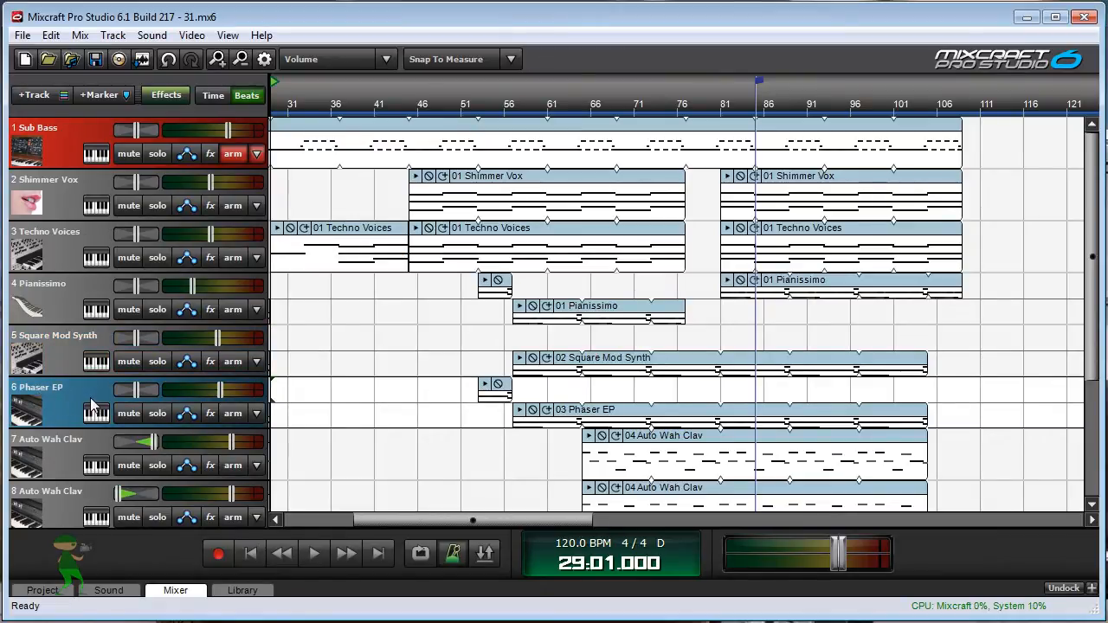
click(96, 413)
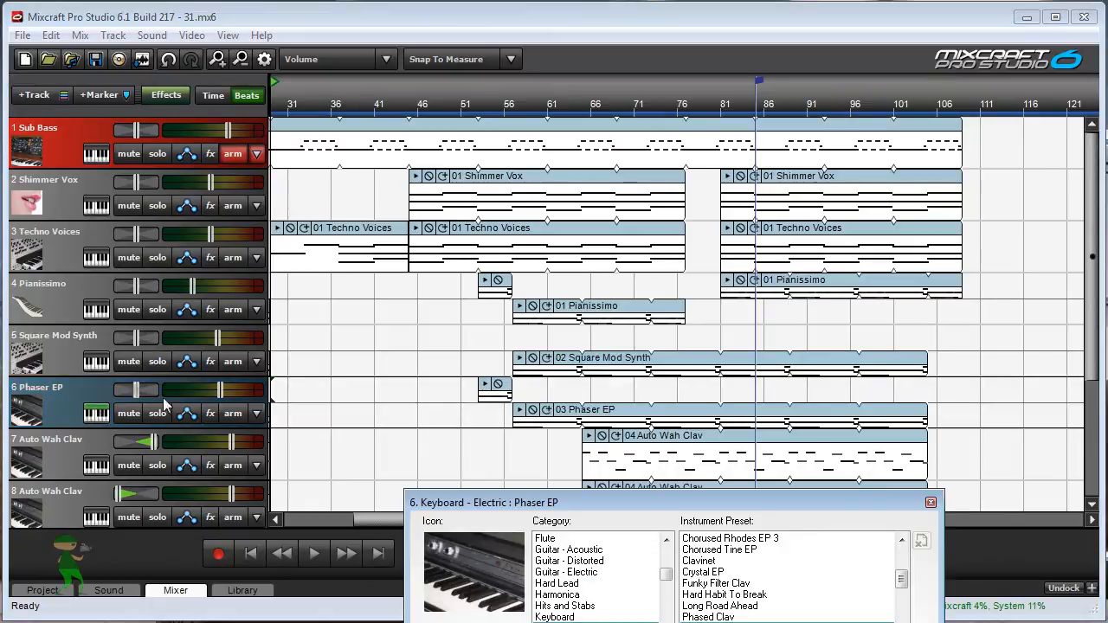
drag(499, 509, 400, 226)
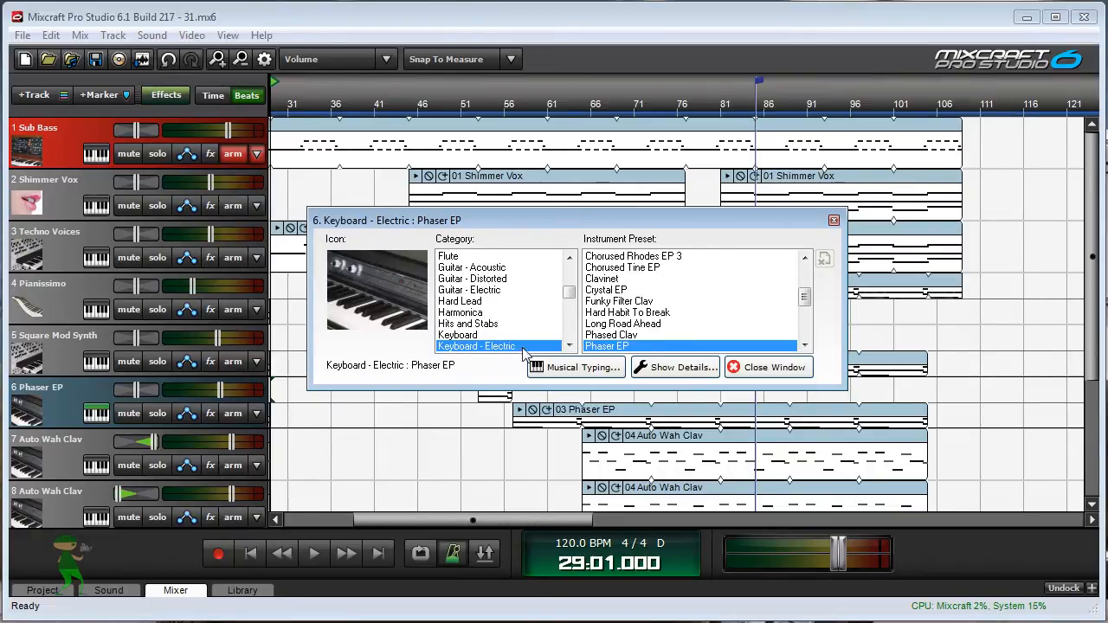
click(834, 221)
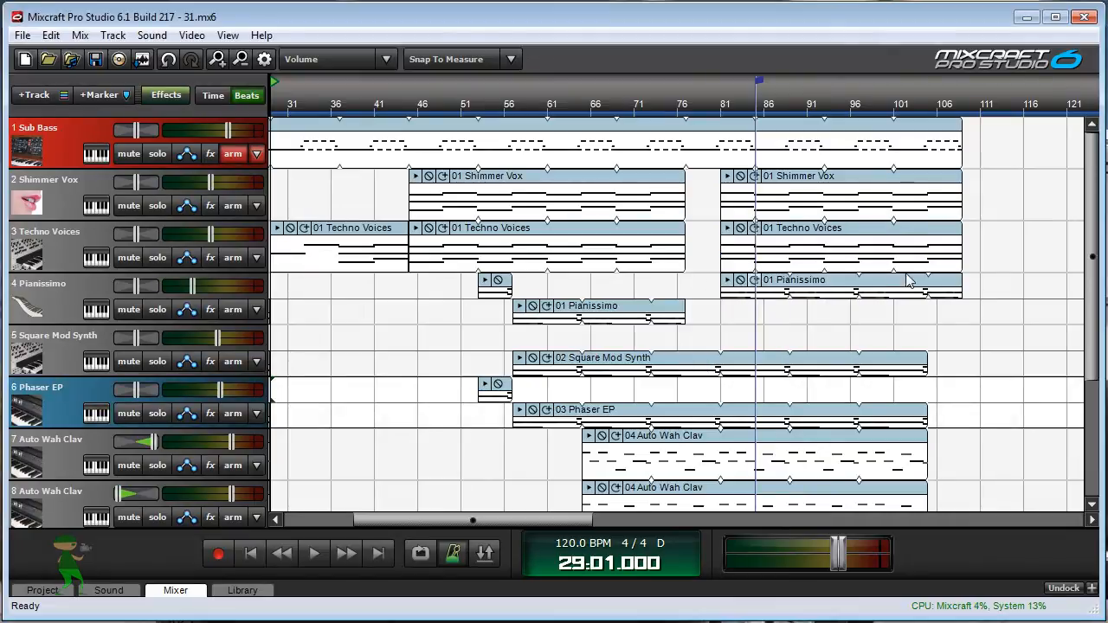
Inspect the instrument preset, synth and effect details of the first Auto Wah Clav track (track 7)
drag(1097, 235, 1097, 342)
click(62, 294)
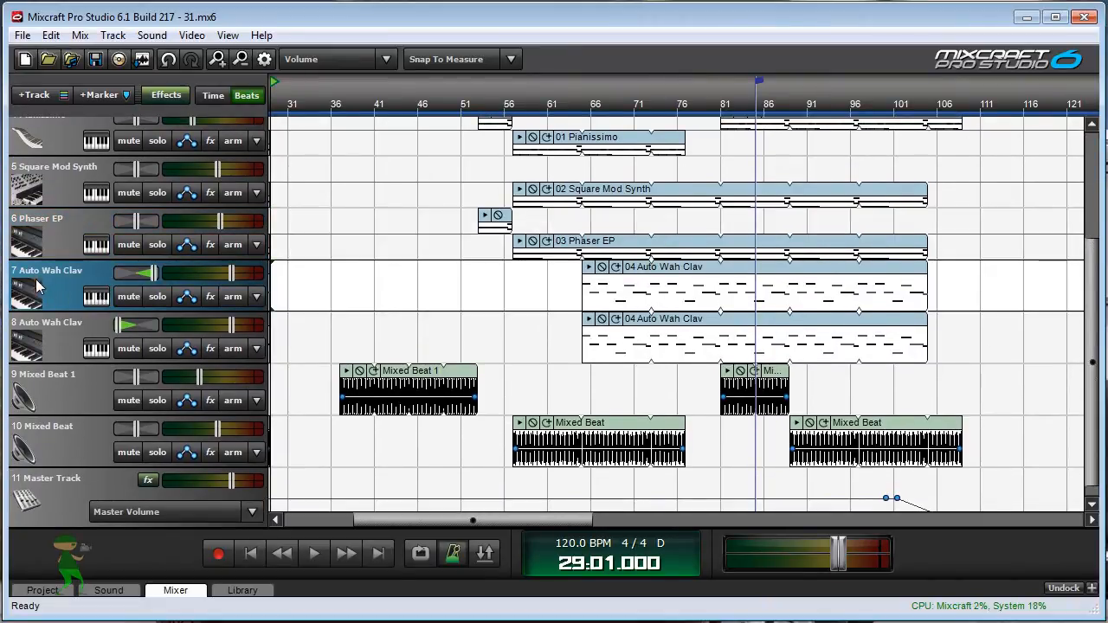
click(96, 297)
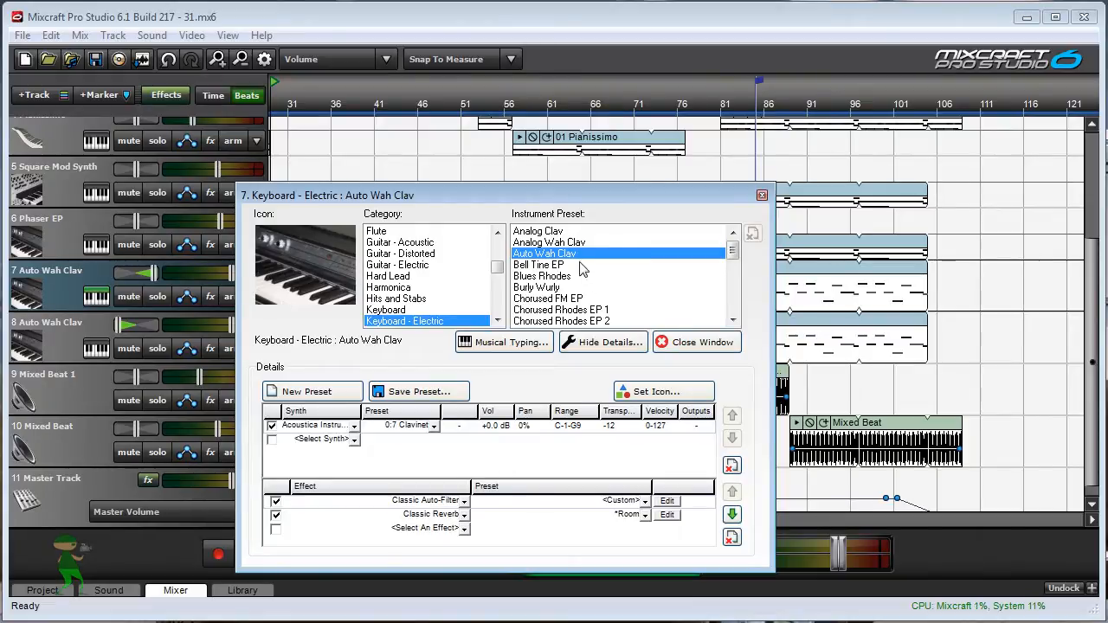
drag(516, 198, 528, 121)
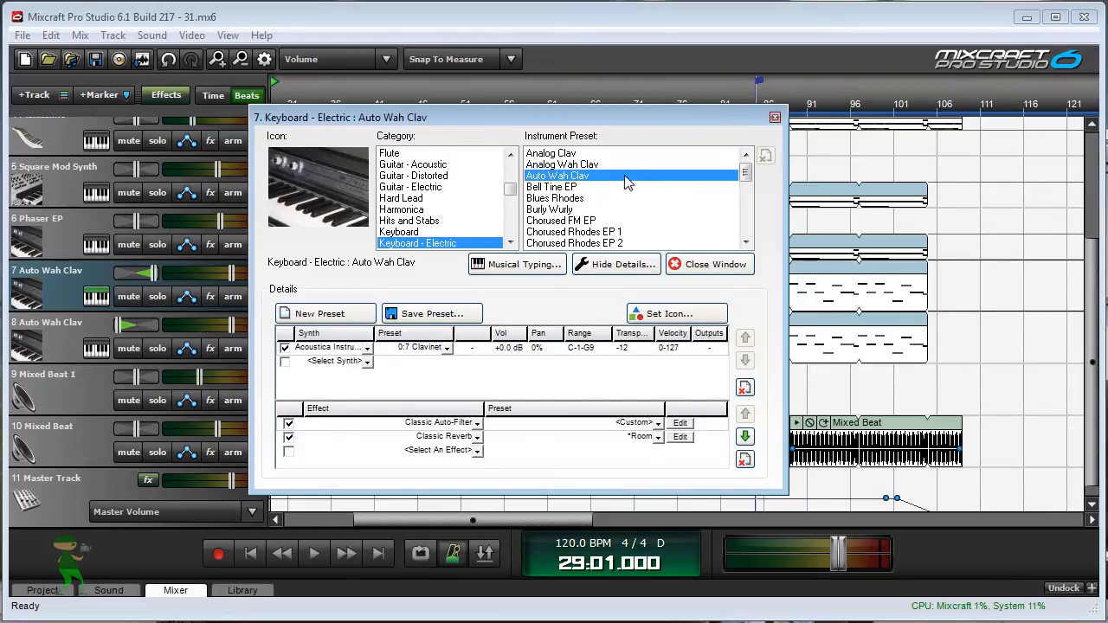
click(774, 117)
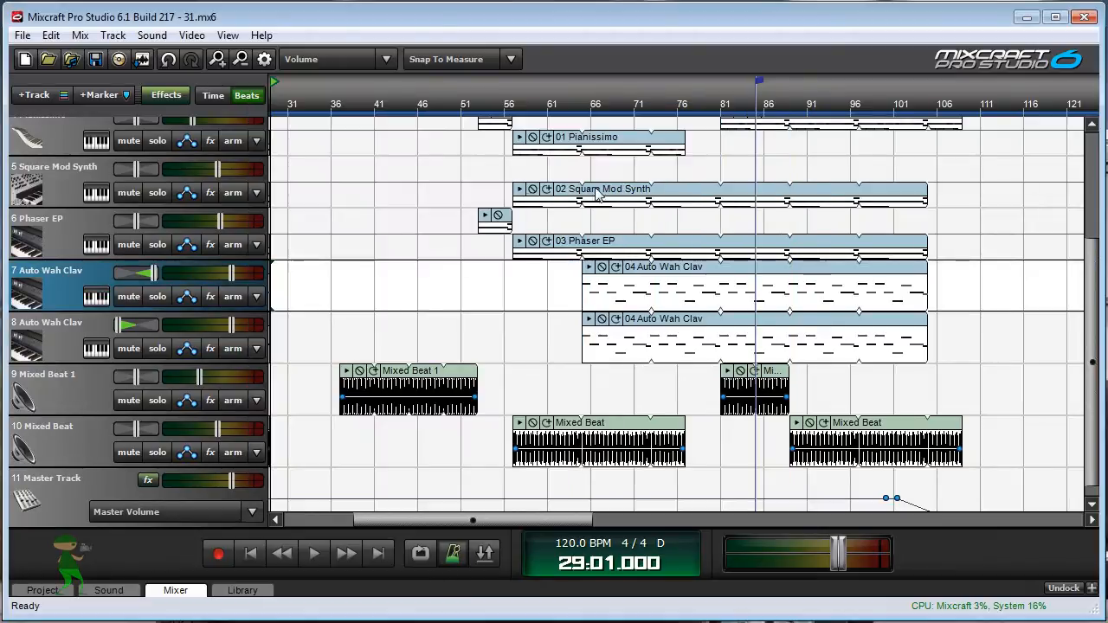
Select the second Auto Wah Clav track (track 8), followed by the Mixed Beat 1 track, to review their clips
click(63, 327)
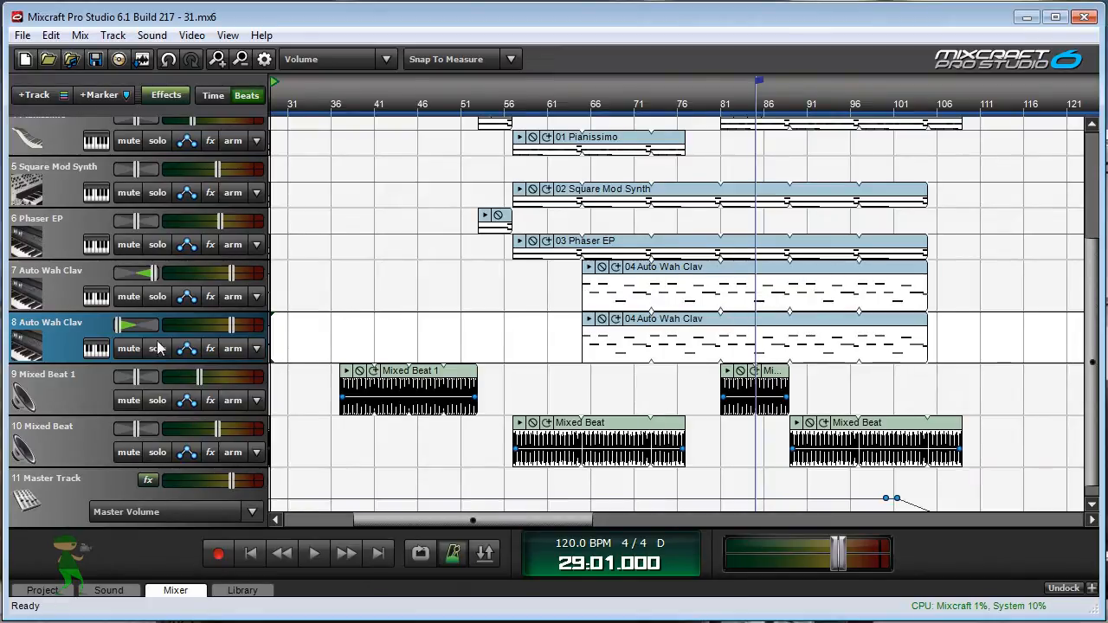
click(69, 386)
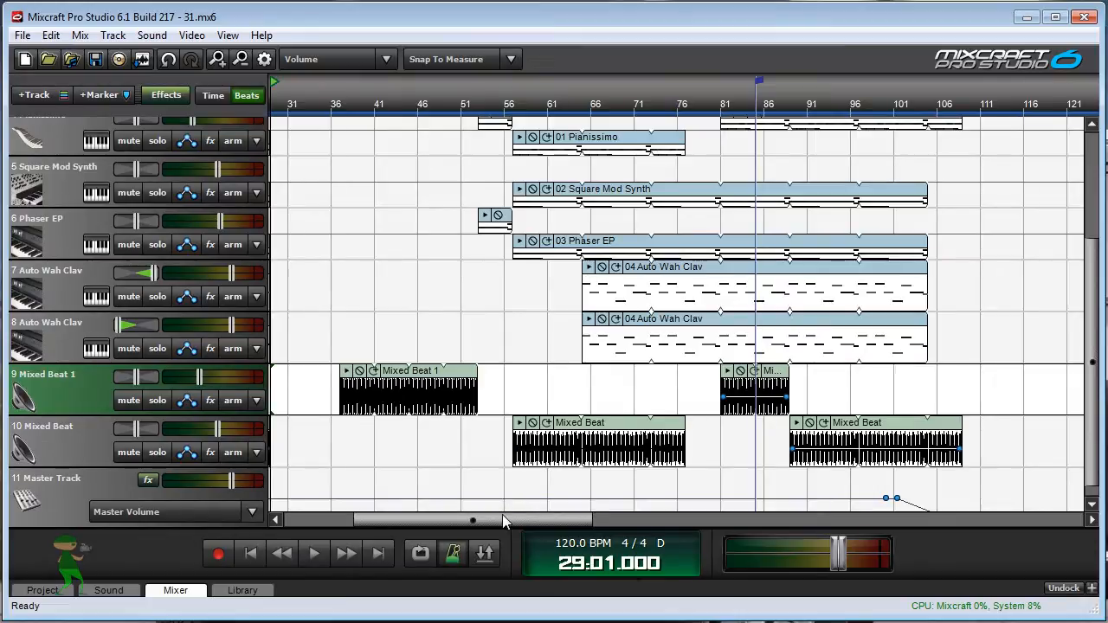
mouse_move(501, 518)
mouse_down()
mouse_move(387, 526)
mouse_move(501, 519)
mouse_up()
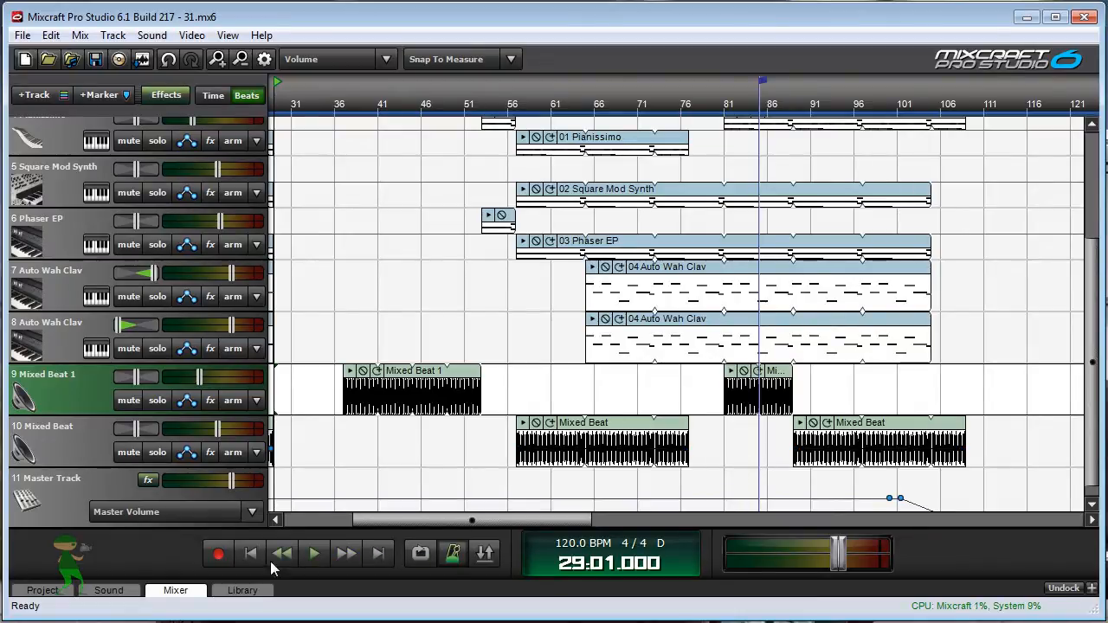
Look over the loop library and the project settings with the master effects, and collapse the details area
click(243, 591)
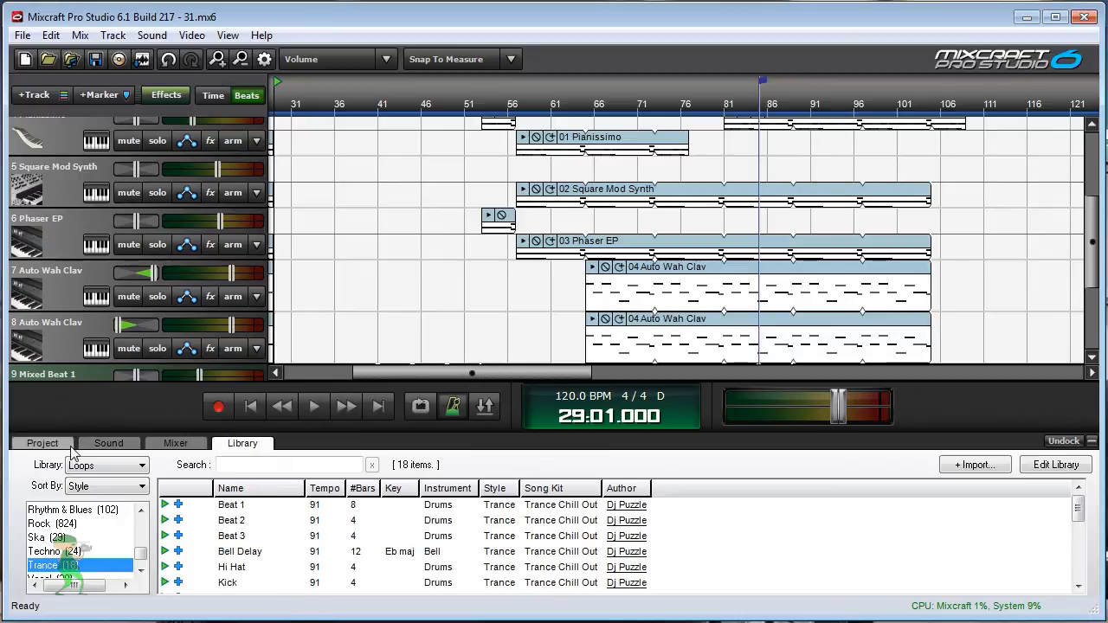
click(43, 443)
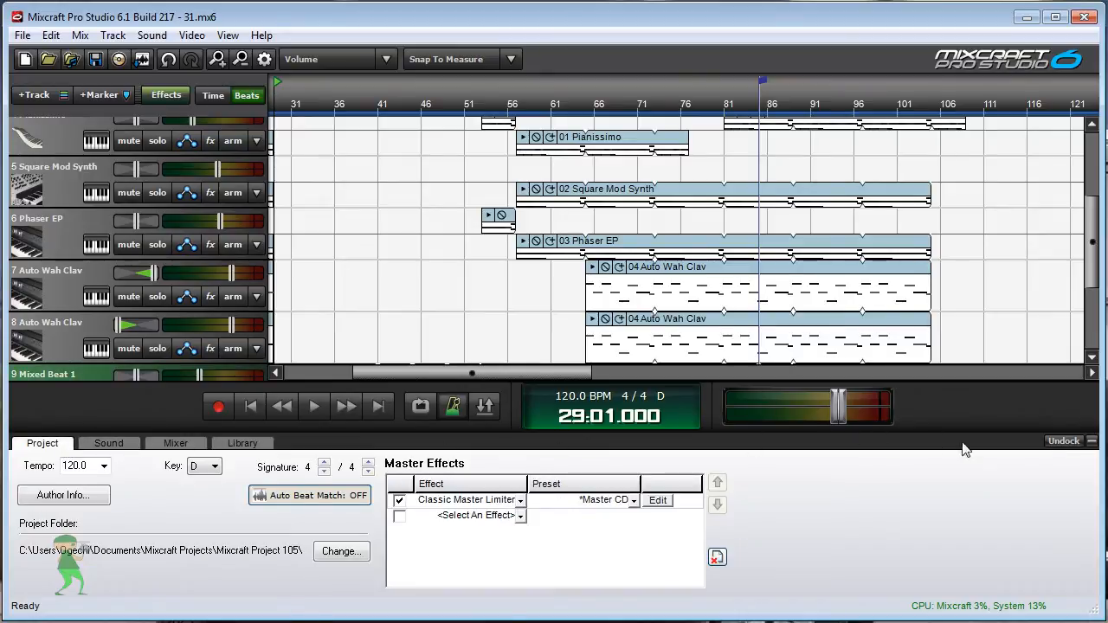
click(1092, 444)
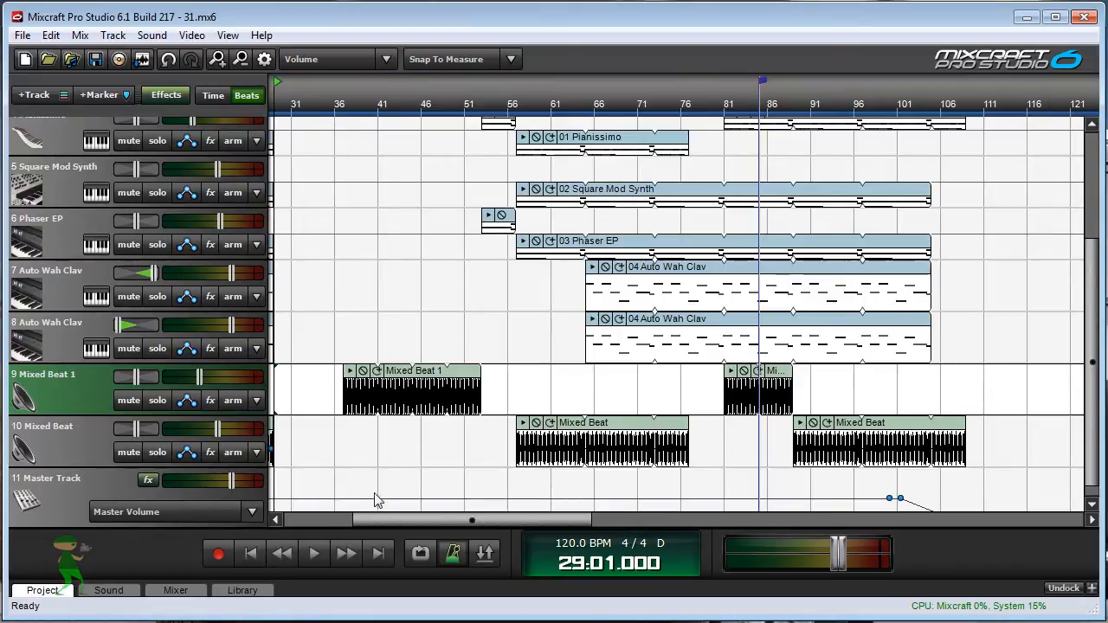
Select the time range from measure 29 to measure 45, covering the first Techno Voices clip
drag(378, 518, 379, 518)
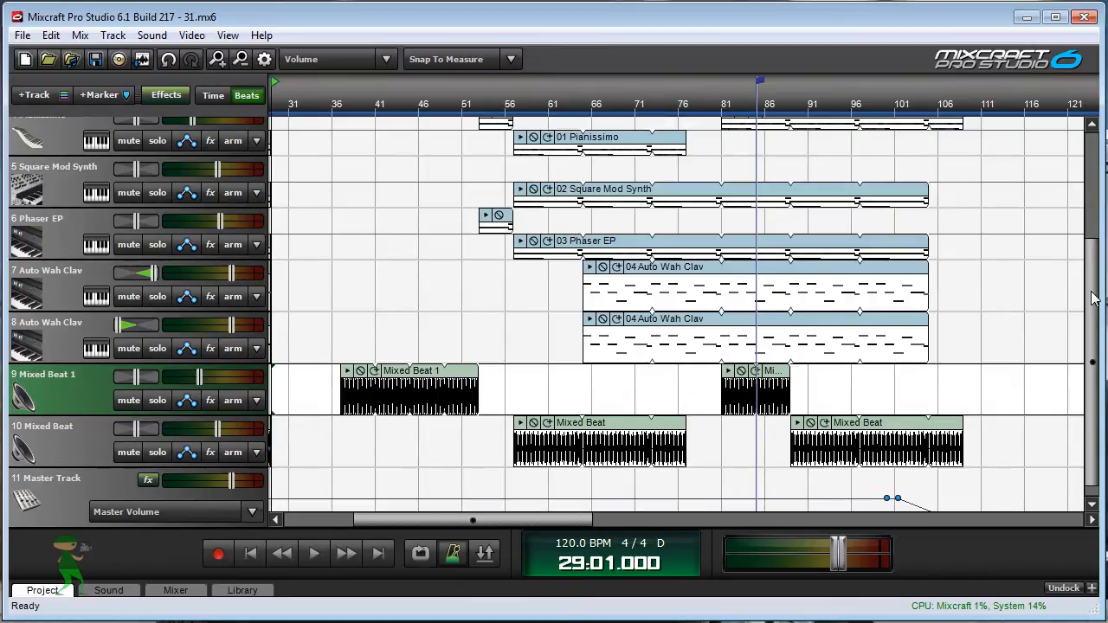
drag(1095, 303, 1082, 159)
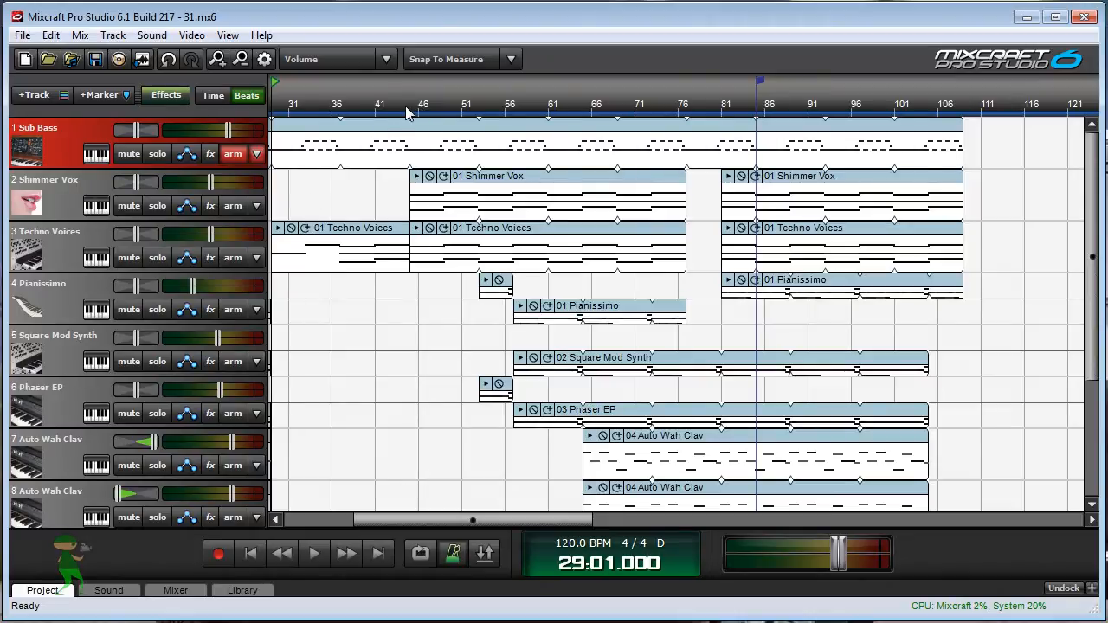
drag(402, 113, 286, 115)
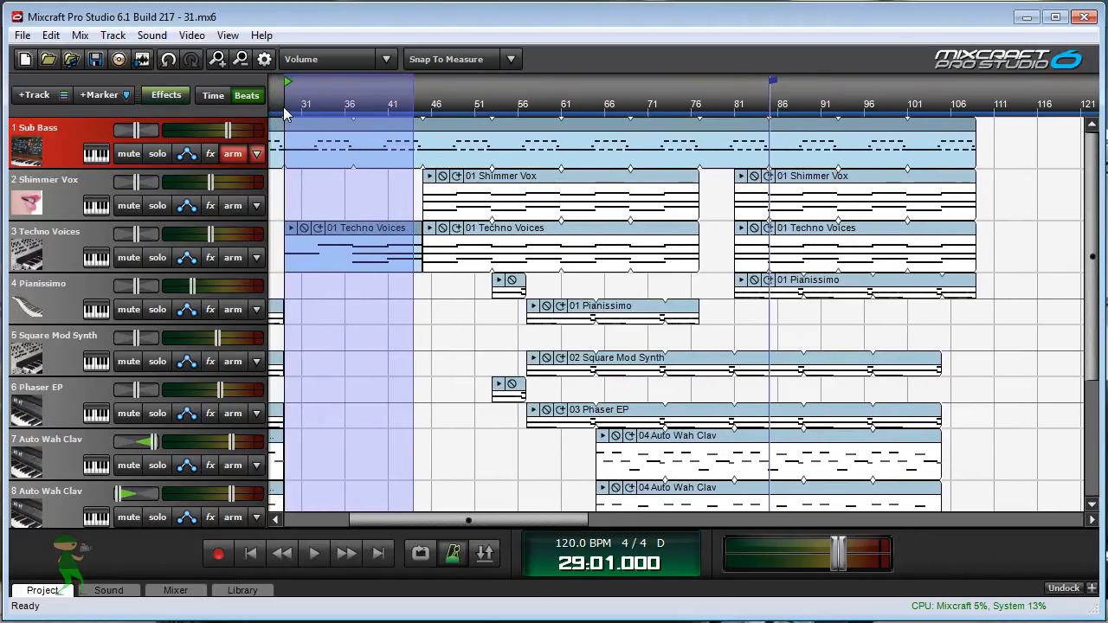
click(424, 106)
drag(419, 106, 293, 114)
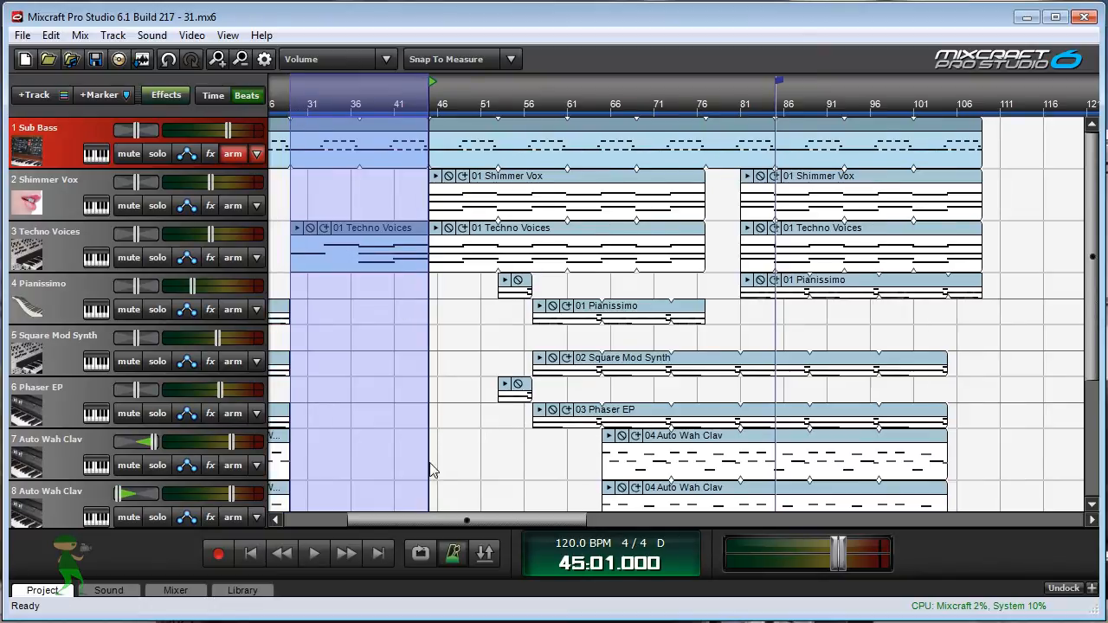
drag(412, 522, 402, 518)
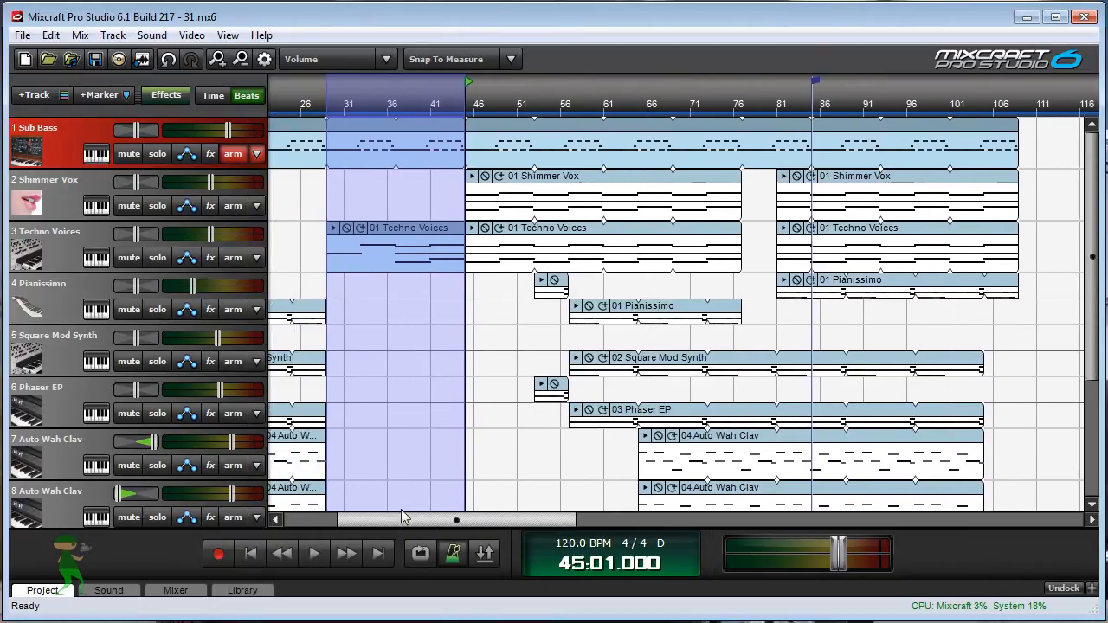
Play the song from measure 29, look over all tracks in the selected section, and stop playback
click(327, 103)
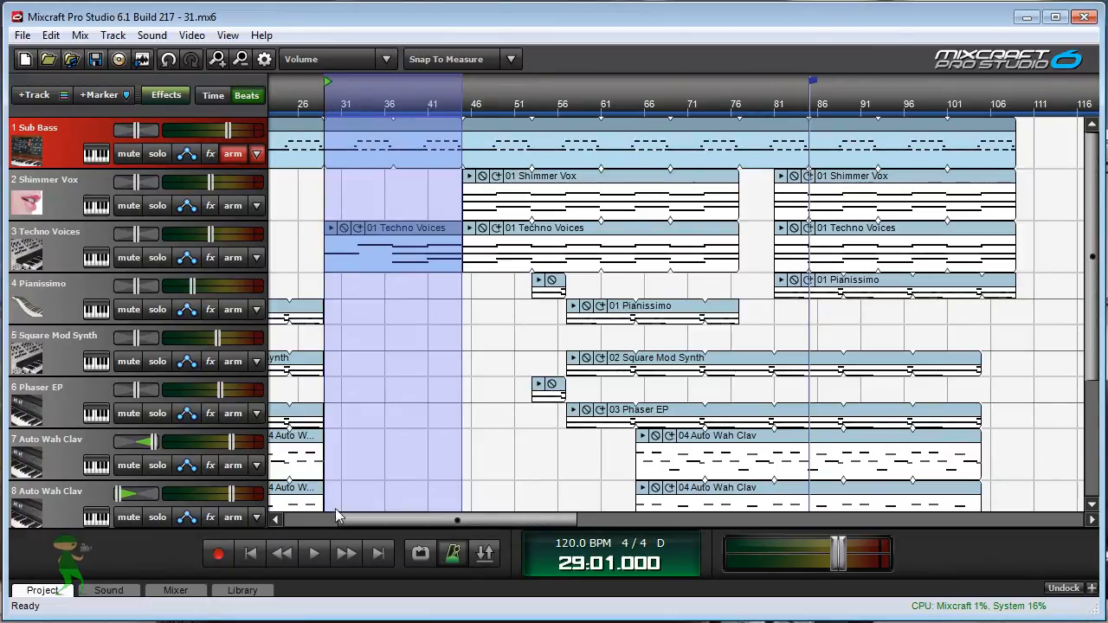
click(313, 555)
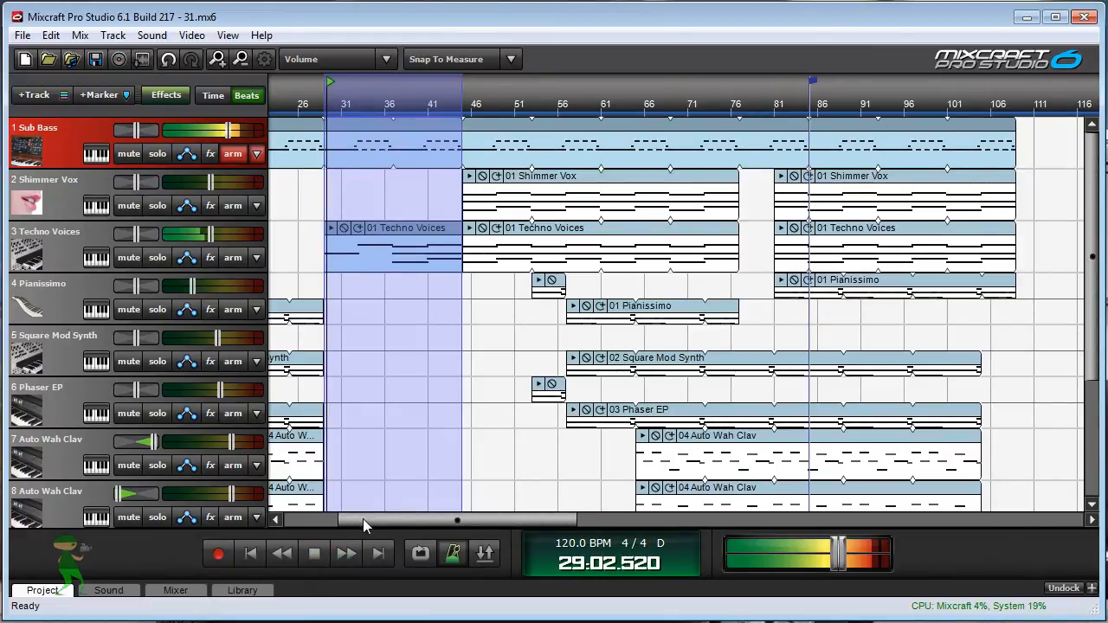
drag(362, 518, 378, 519)
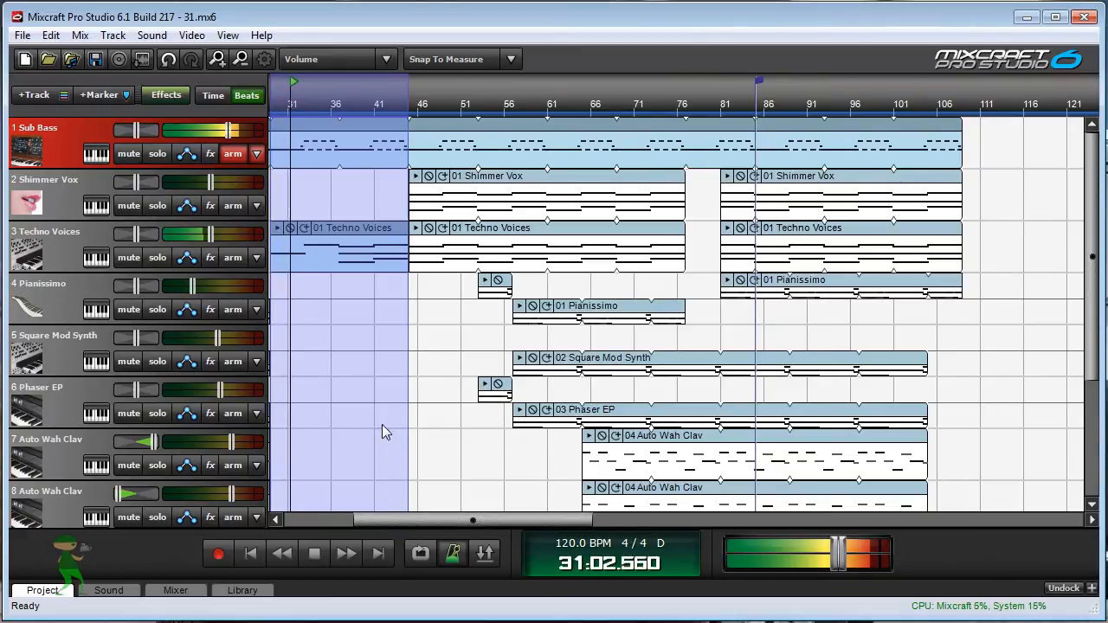
drag(386, 518, 384, 519)
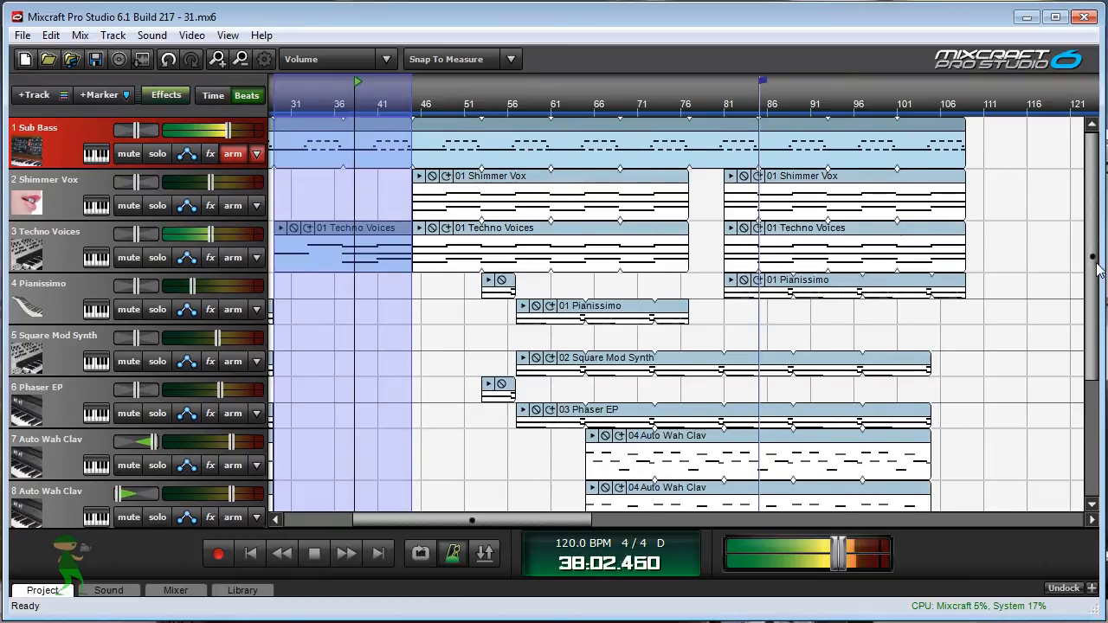
scroll(1098, 270, down, 3)
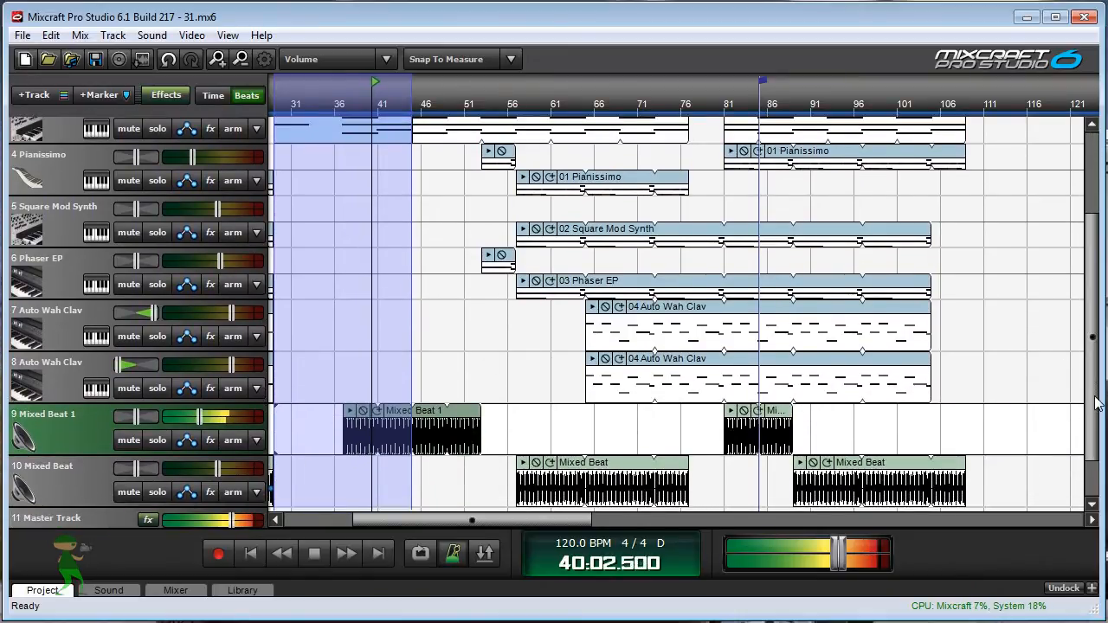
scroll(1095, 402, up, 3)
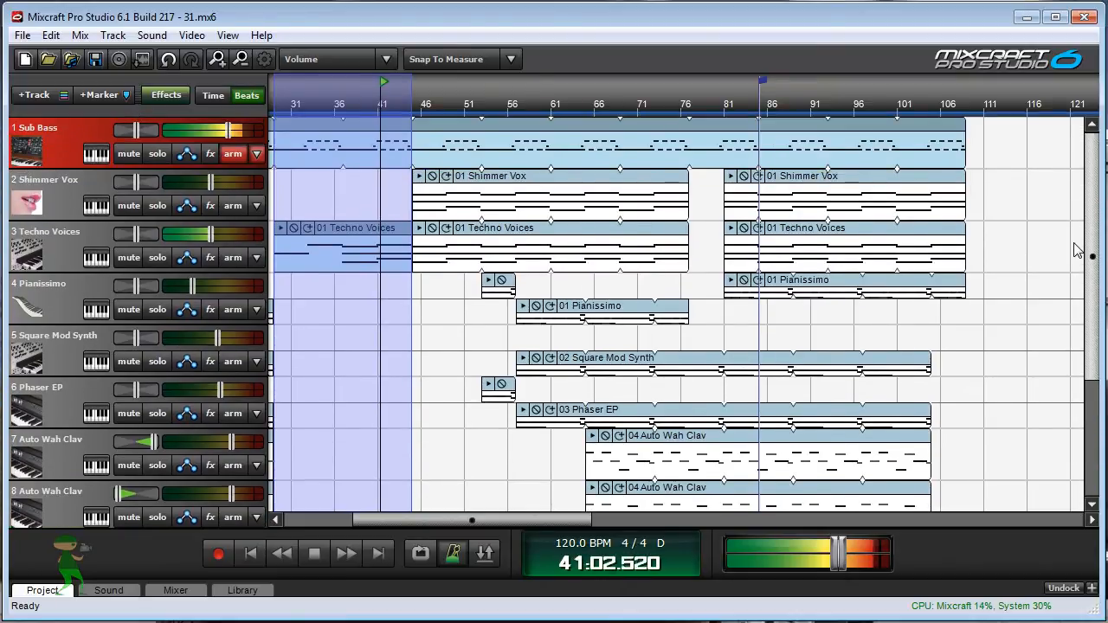
click(318, 555)
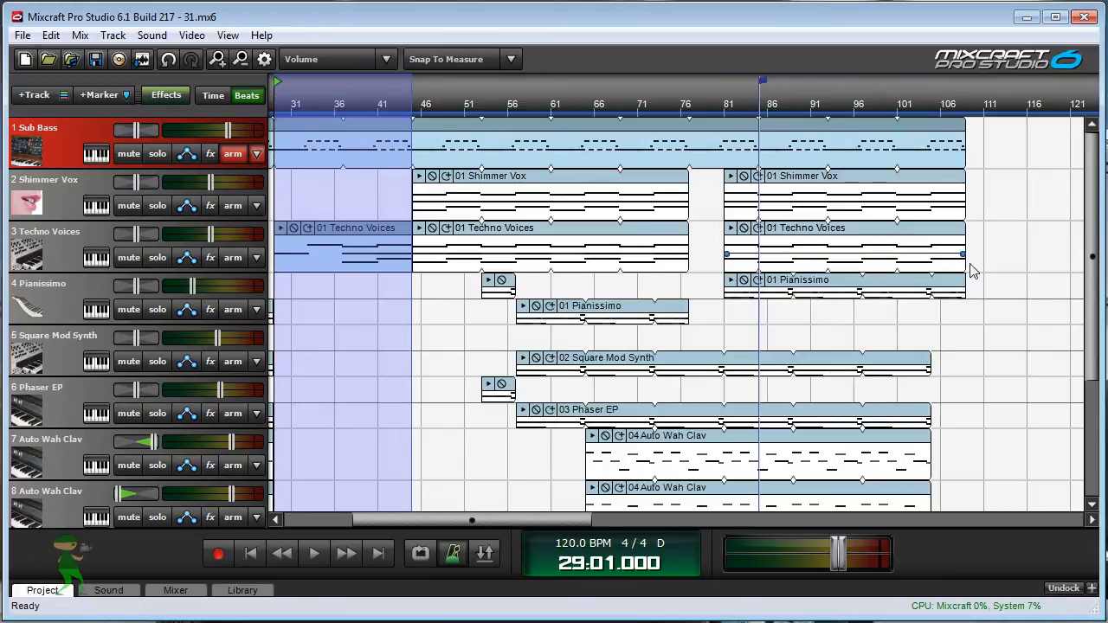
Play the song again from measure 29 to about measure 89, selecting the Phaser EP track along the way, and stop playback
scroll(335, 446, down, 3)
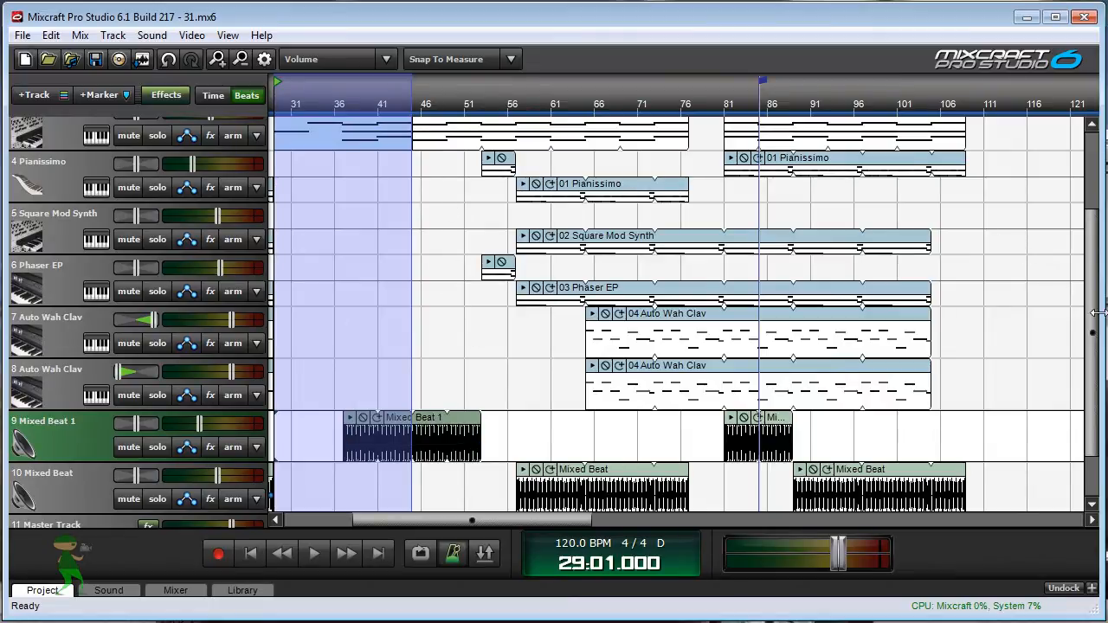
drag(1097, 331, 1090, 251)
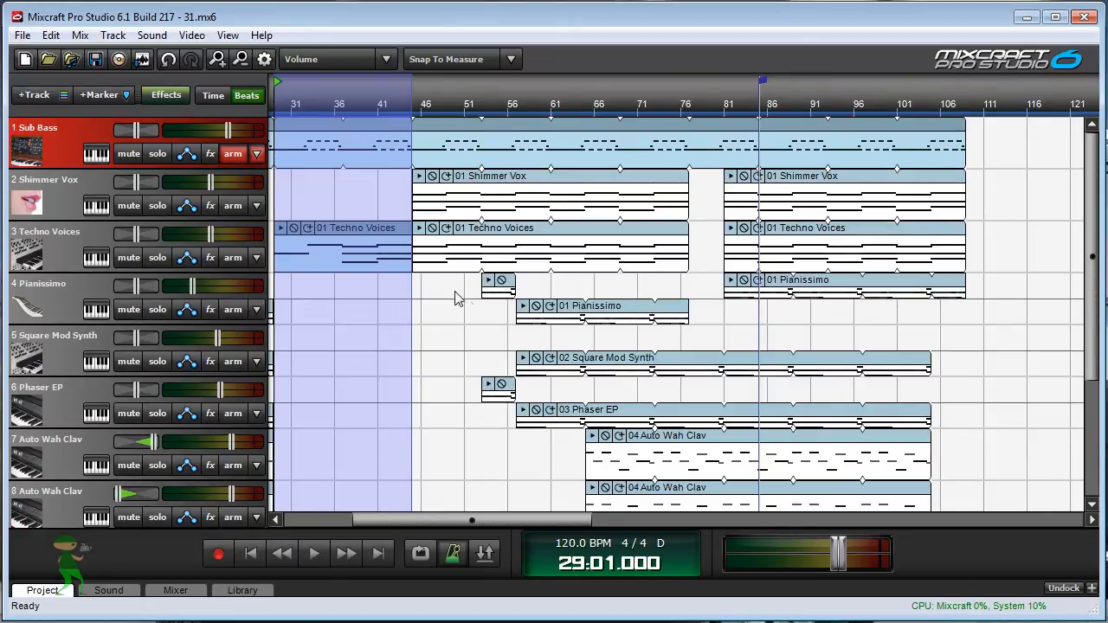
click(317, 554)
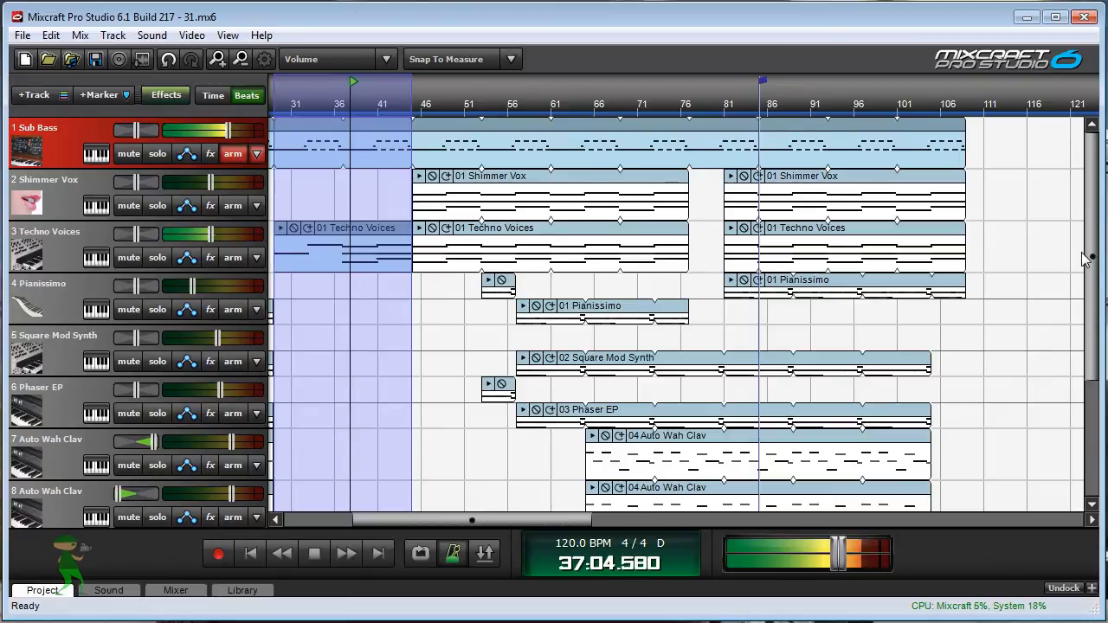
mouse_move(1091, 253)
mouse_down()
mouse_move(1095, 302)
mouse_move(1089, 235)
mouse_up()
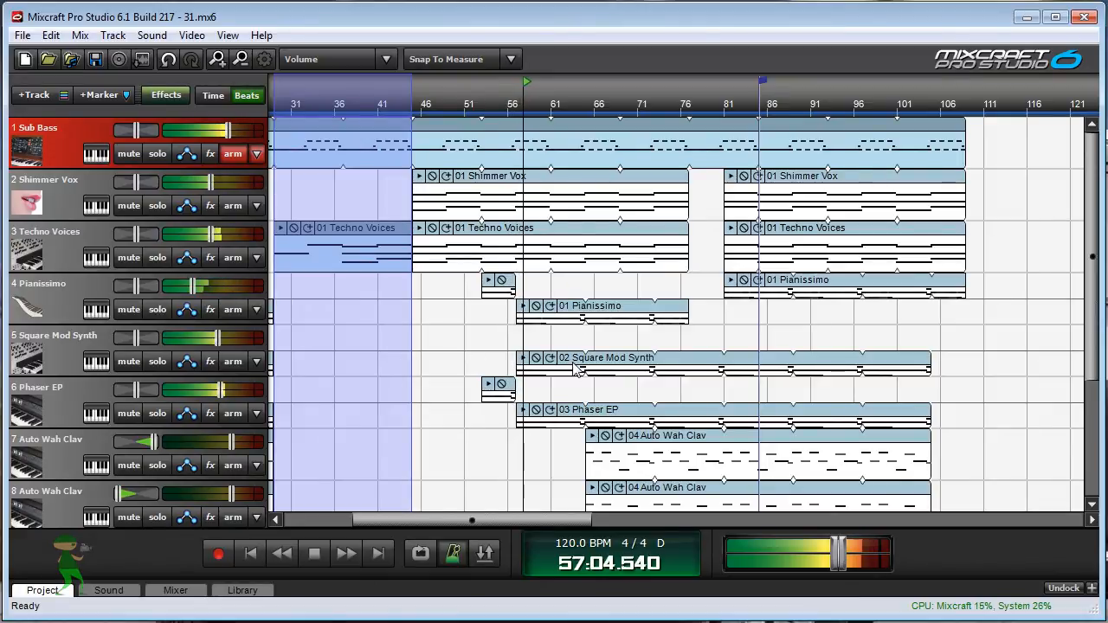
click(64, 393)
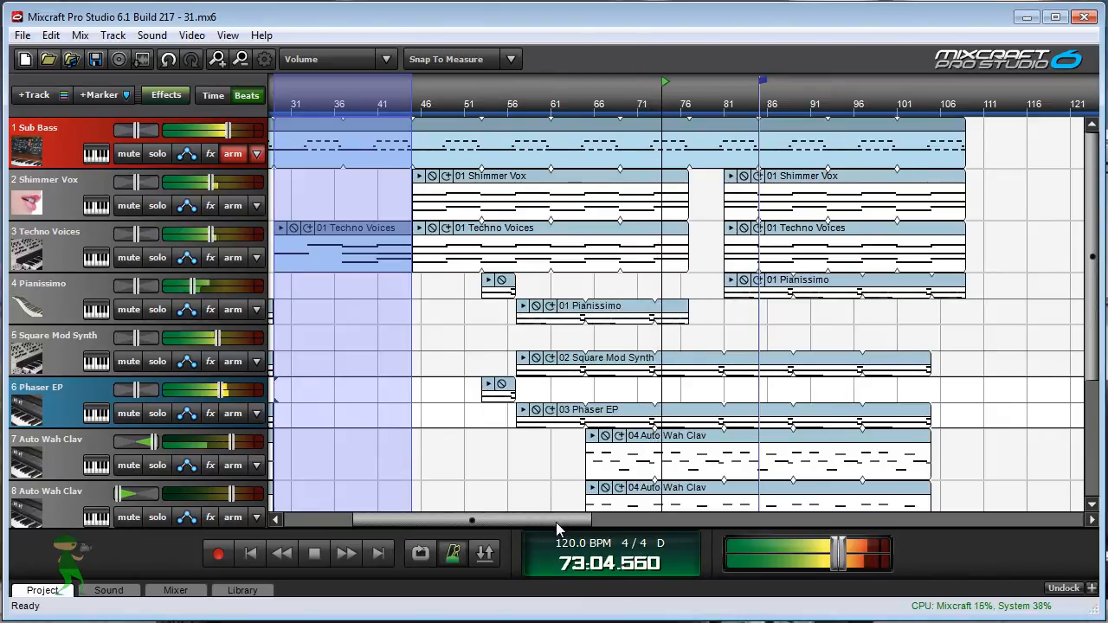
drag(579, 518, 623, 522)
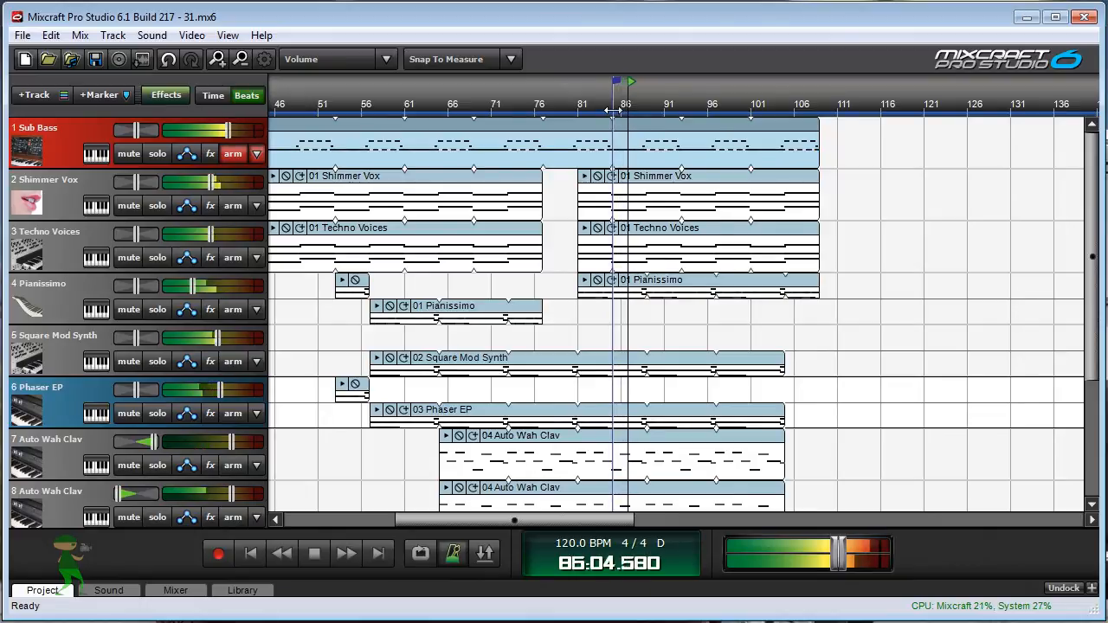
scroll(630, 120, left, 5)
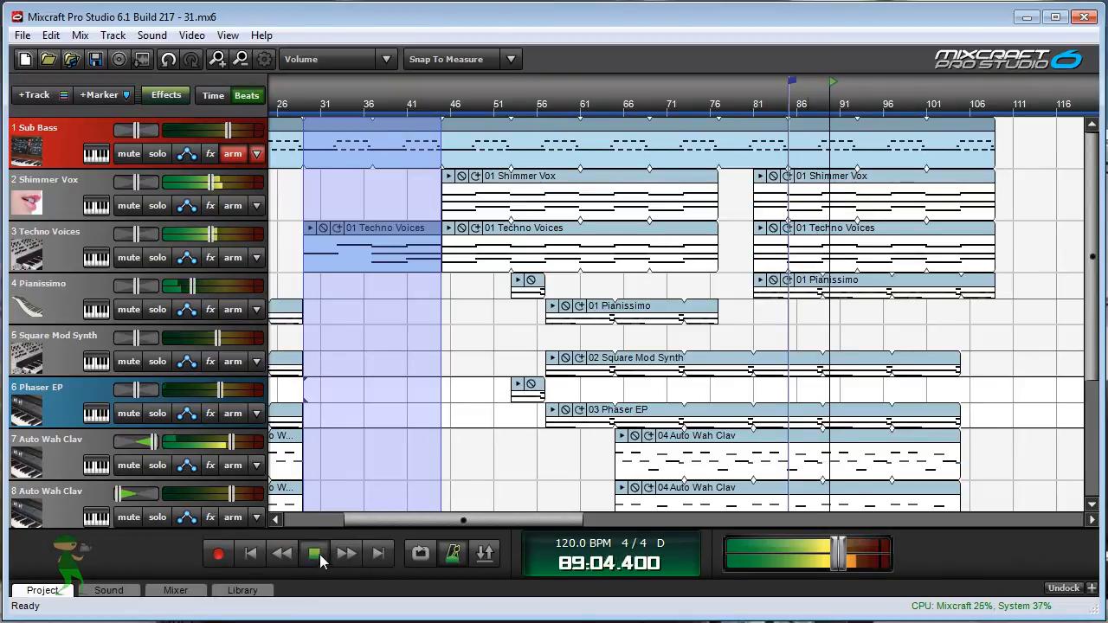
click(315, 555)
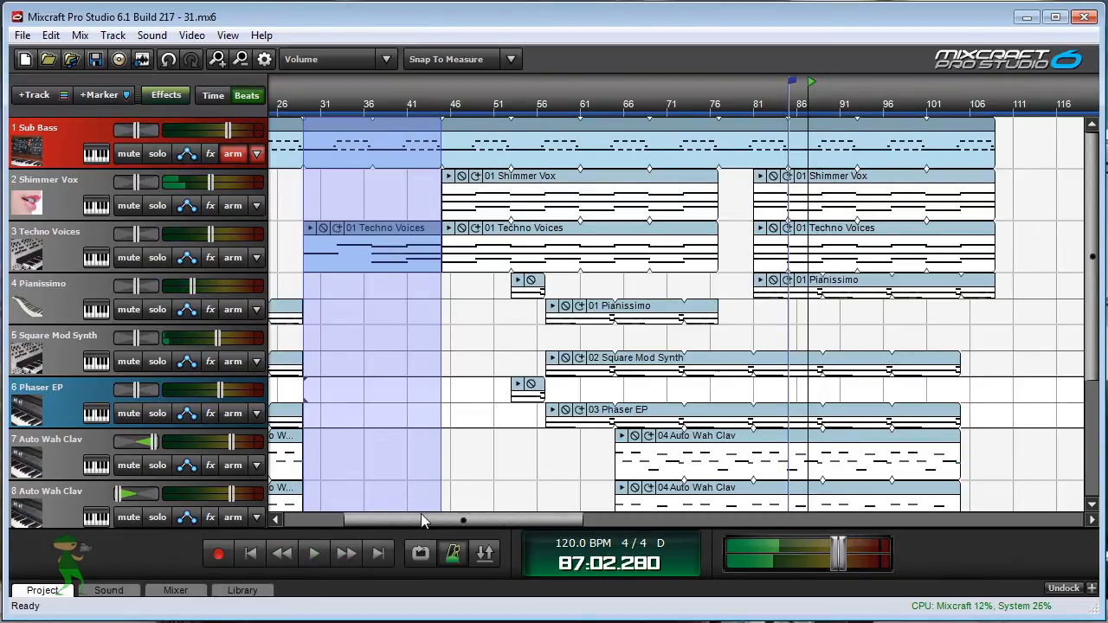
Inspect the settings of the marker at measure 85 and close them without changes
drag(432, 522, 493, 523)
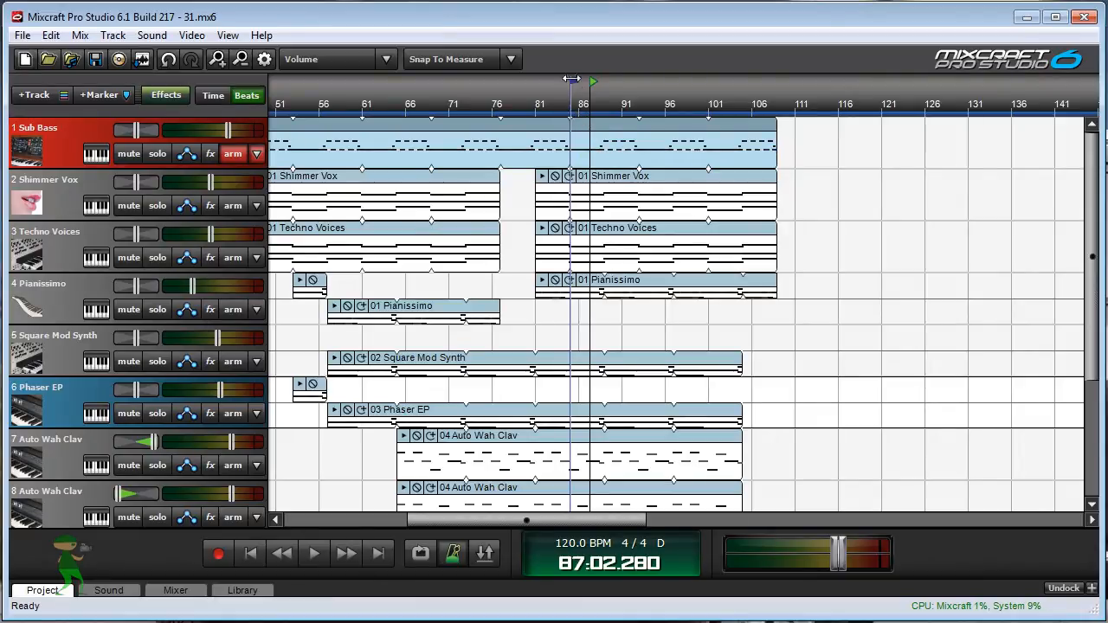
double_click(575, 119)
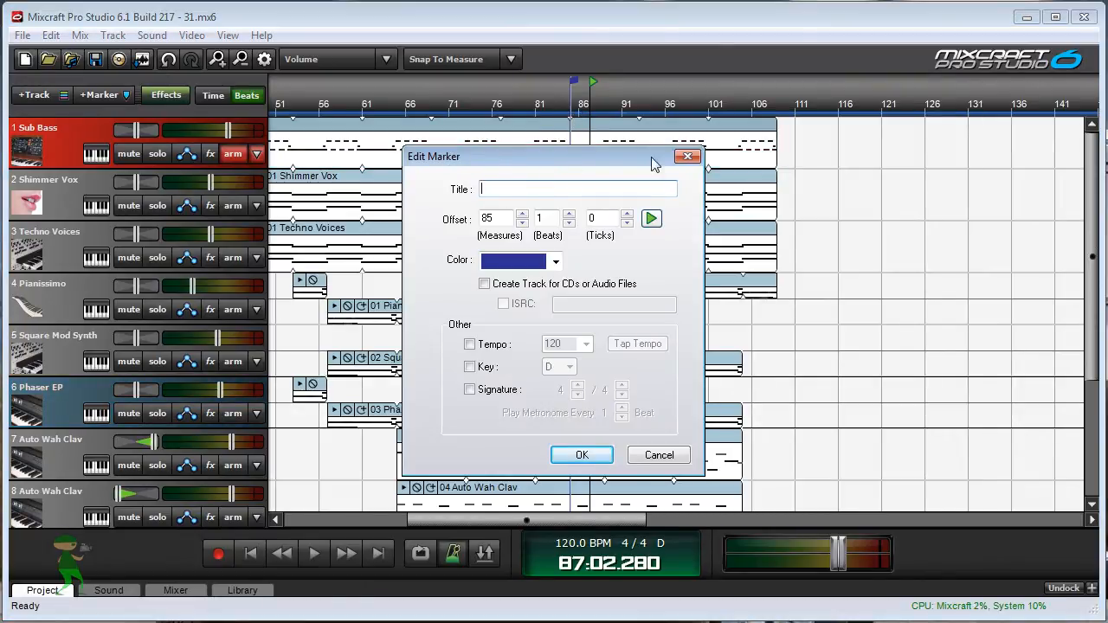
click(669, 459)
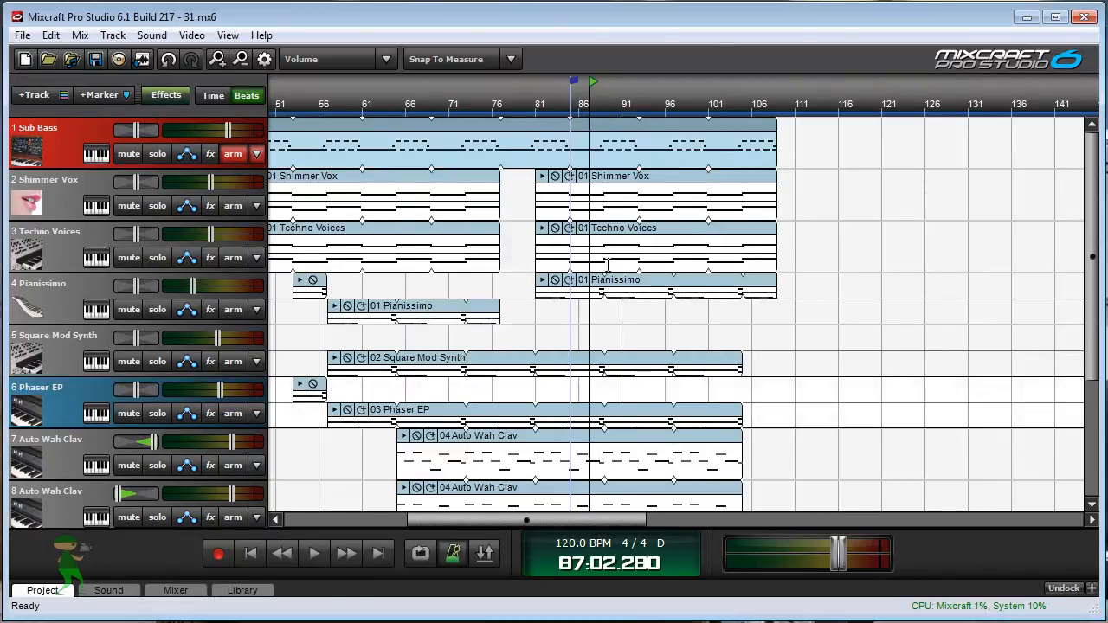
click(561, 111)
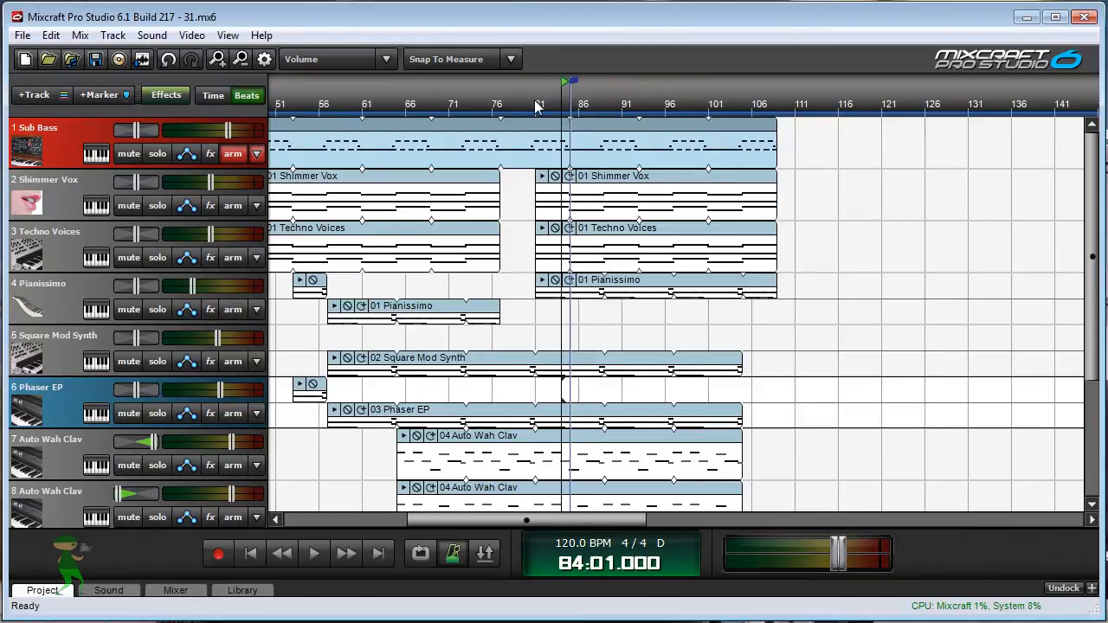
click(537, 105)
right_click(537, 110)
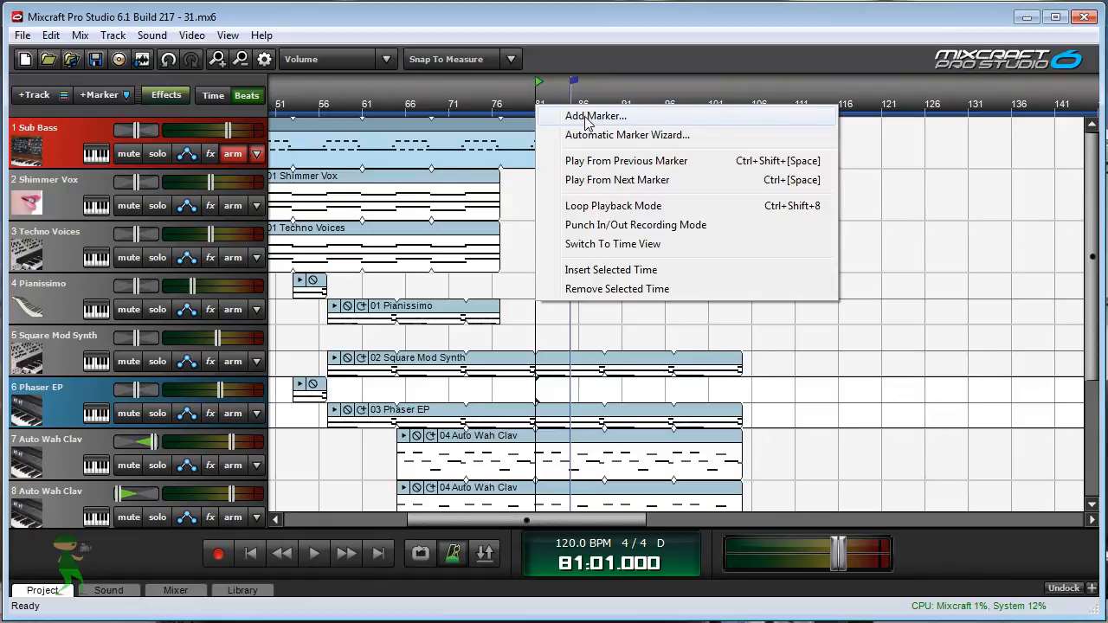
click(632, 126)
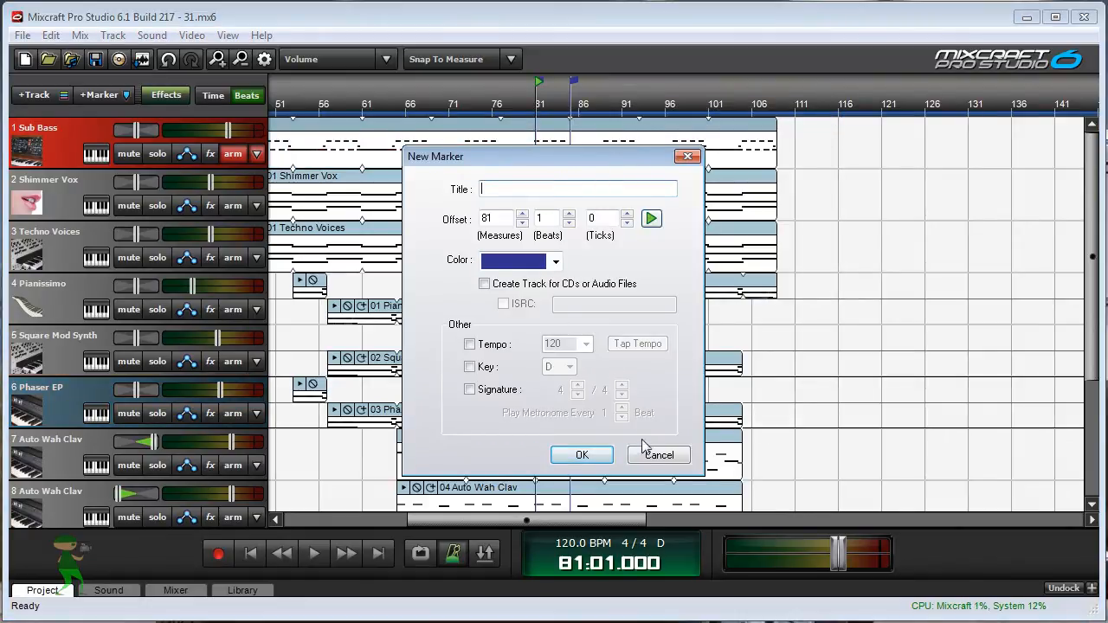
click(652, 463)
double_click(532, 111)
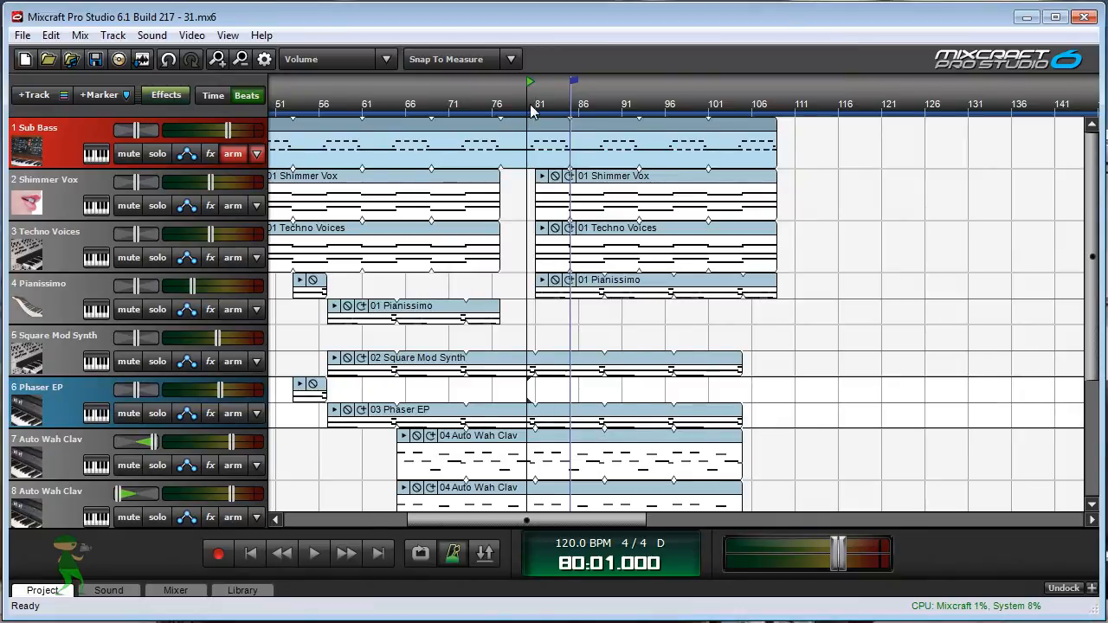
click(650, 459)
Enable a key change on the marker at measure 85, try C, set the key to D, and apply it
click(562, 106)
double_click(573, 93)
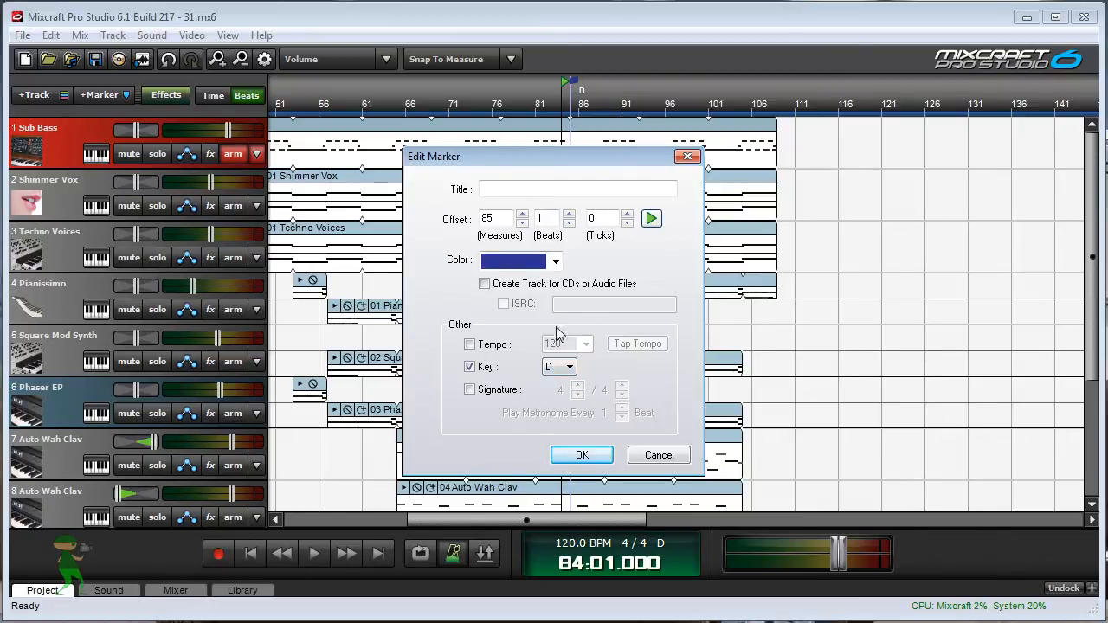
click(567, 371)
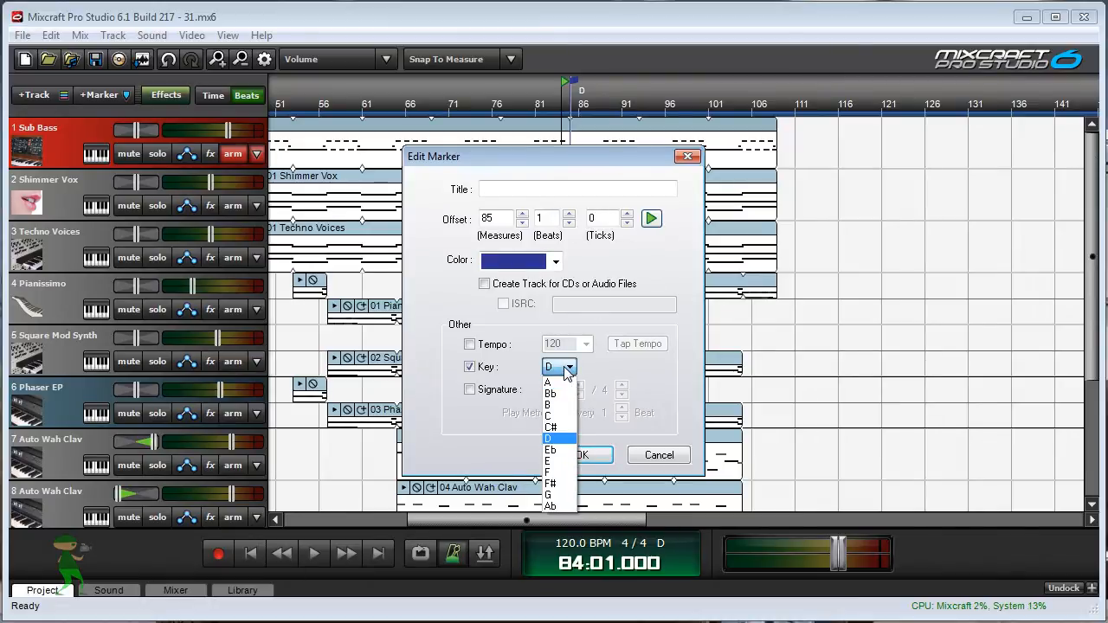
click(548, 416)
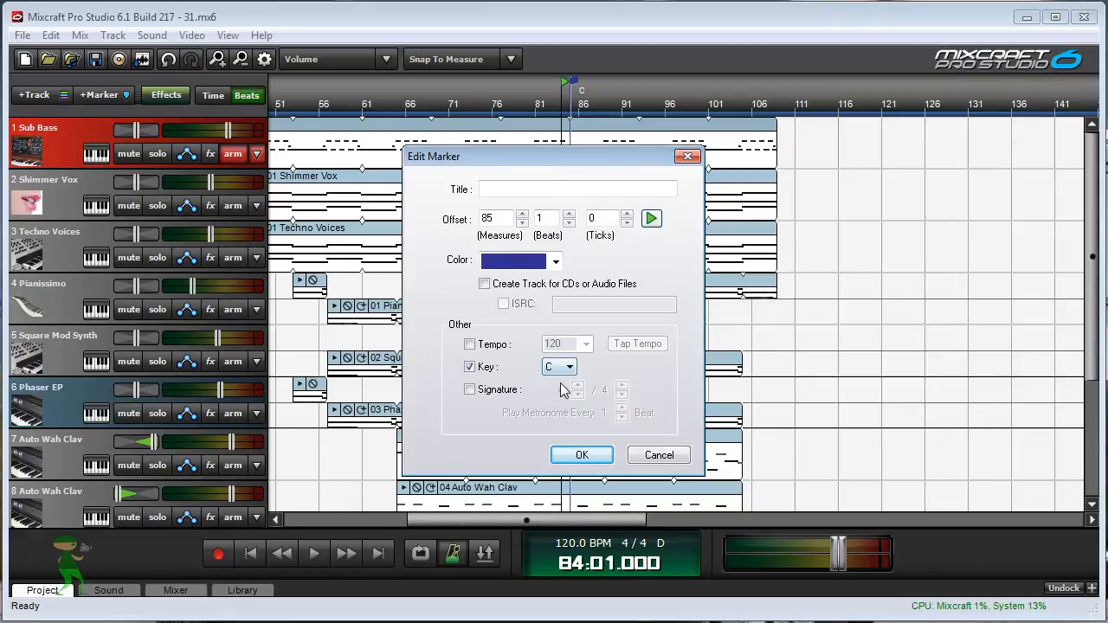
click(560, 371)
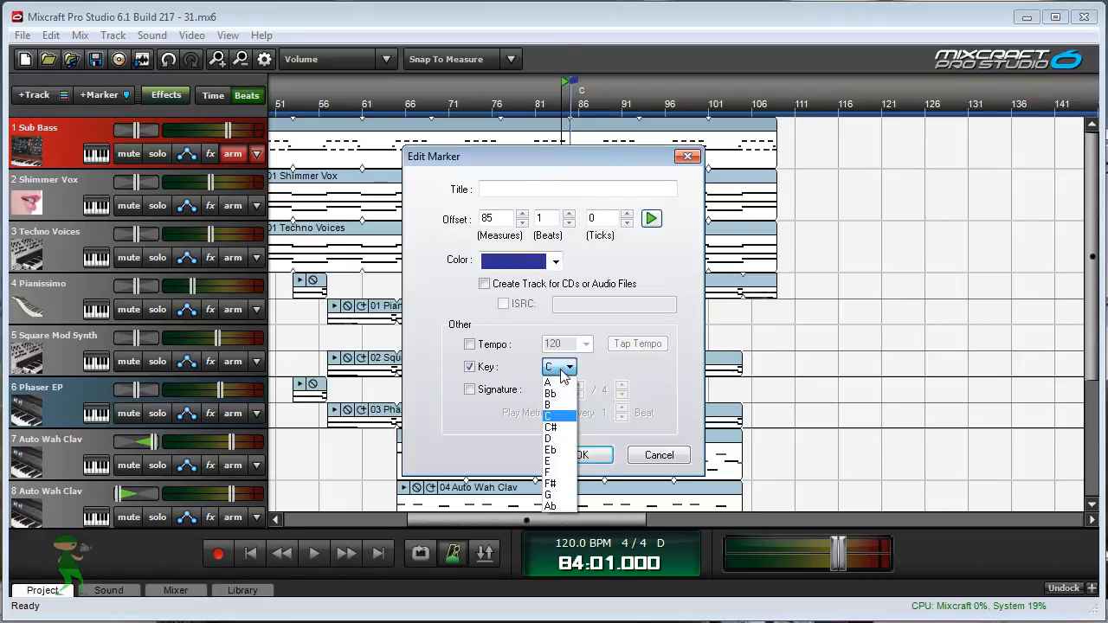
click(567, 440)
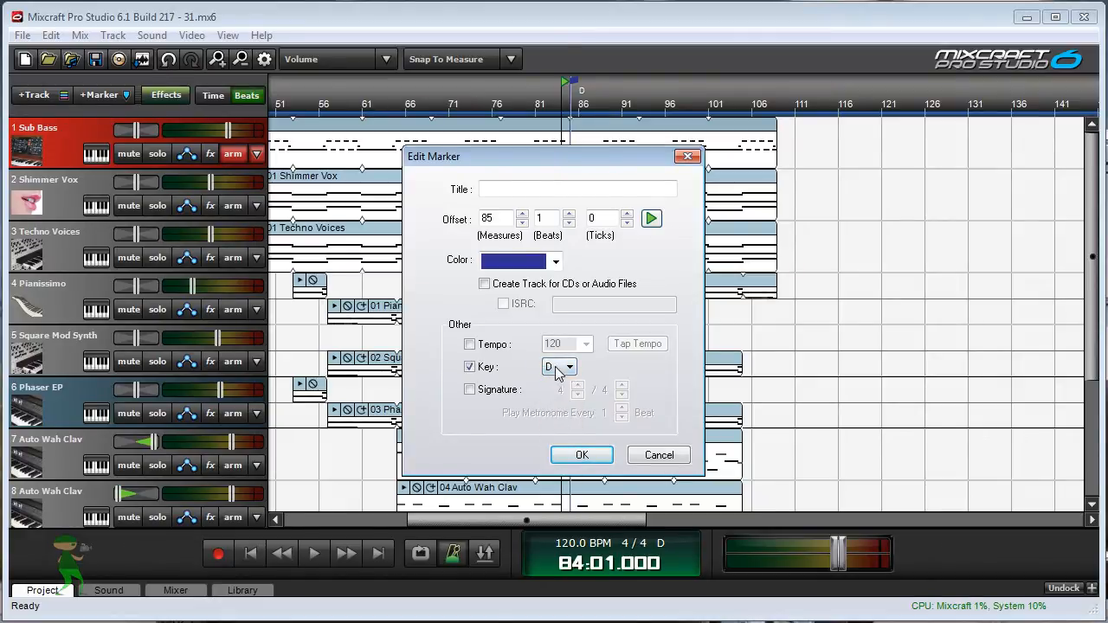
click(582, 457)
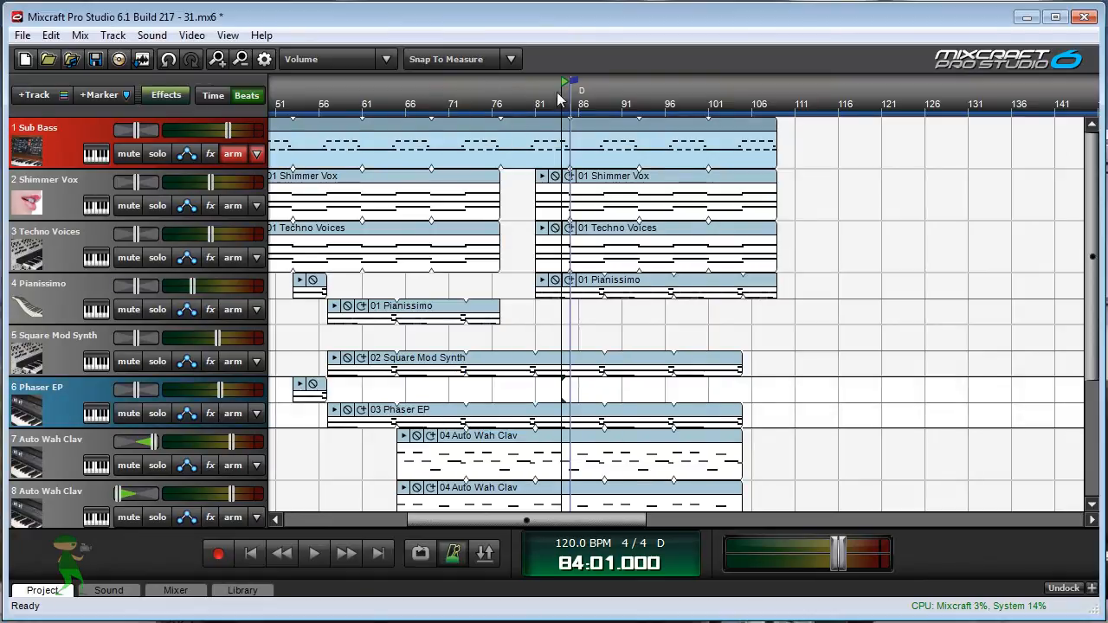
Play the song from measure 80 past the key marker at measure 85, and stop playback
click(532, 103)
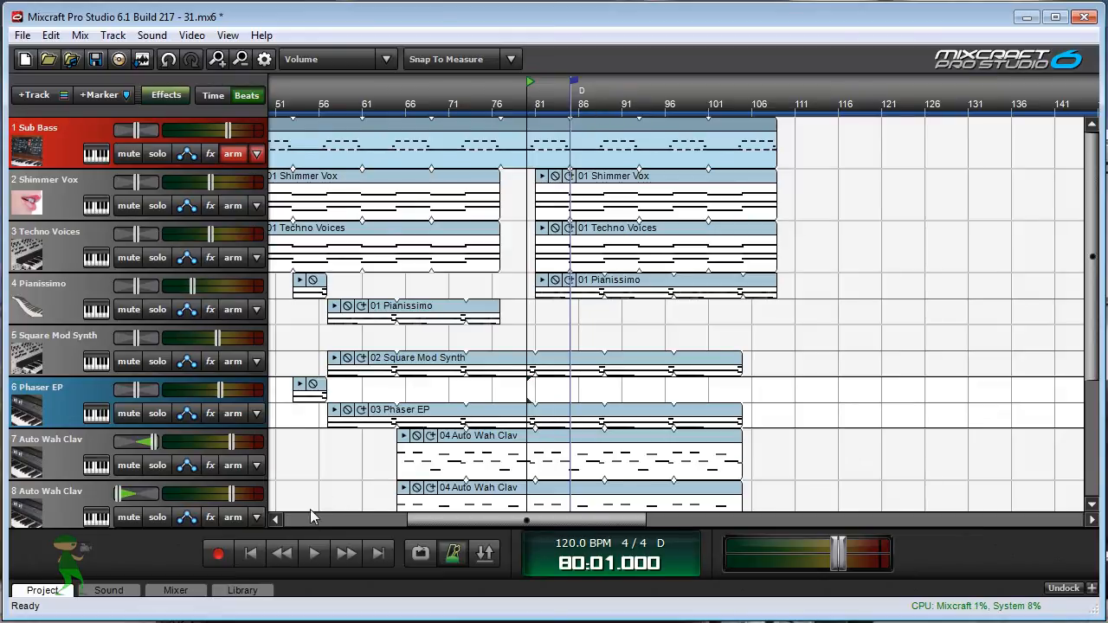
click(317, 556)
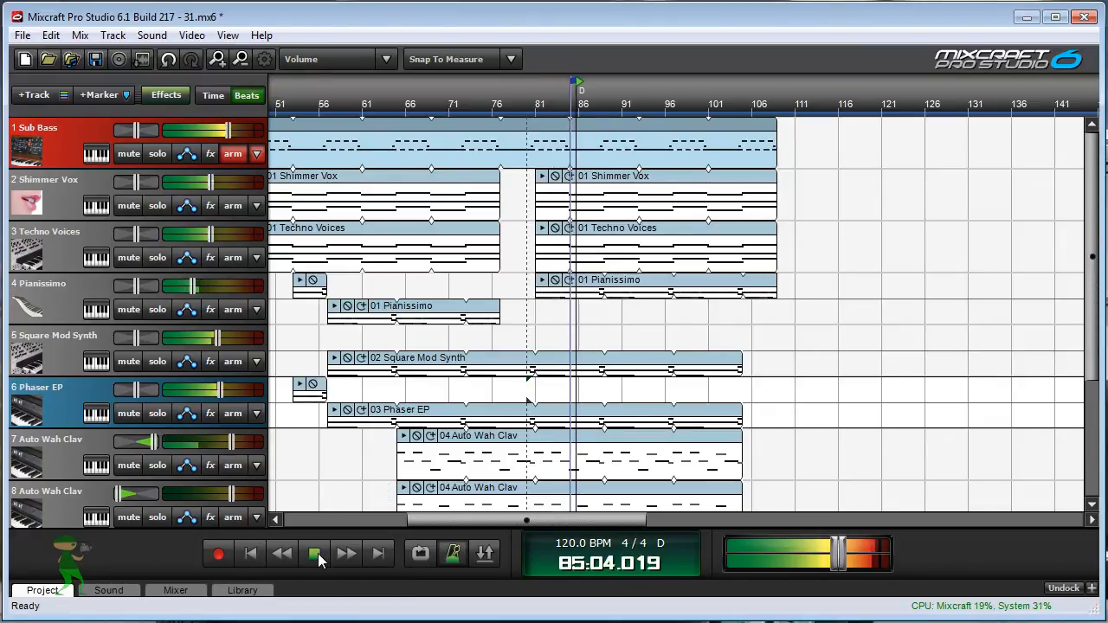
click(314, 553)
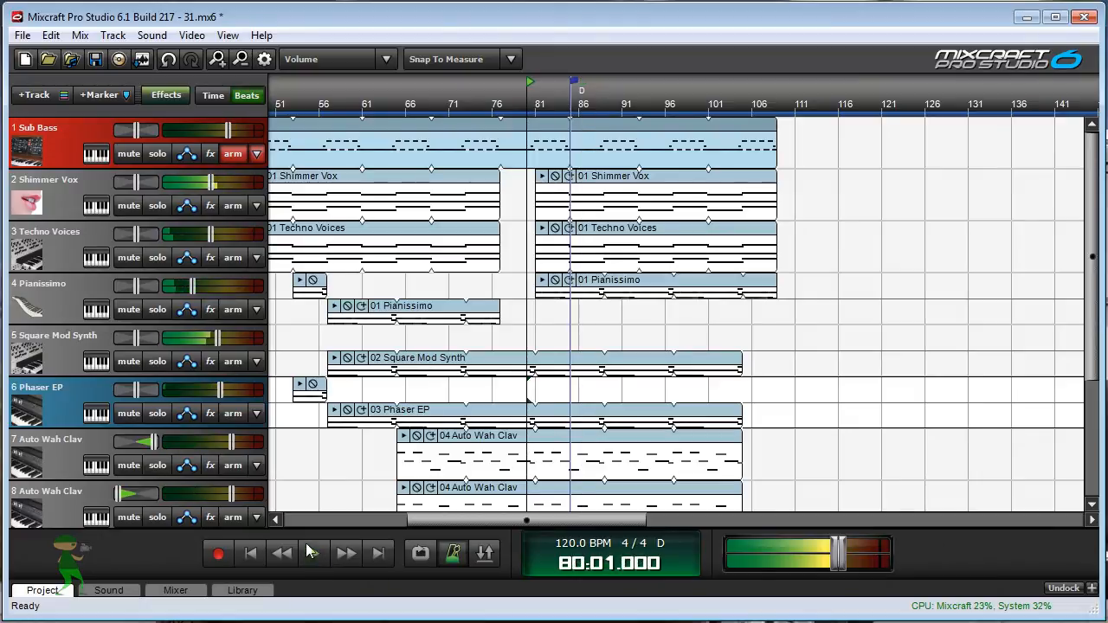
Show the project settings, and change the key of the marker at measure 85 to E
click(45, 589)
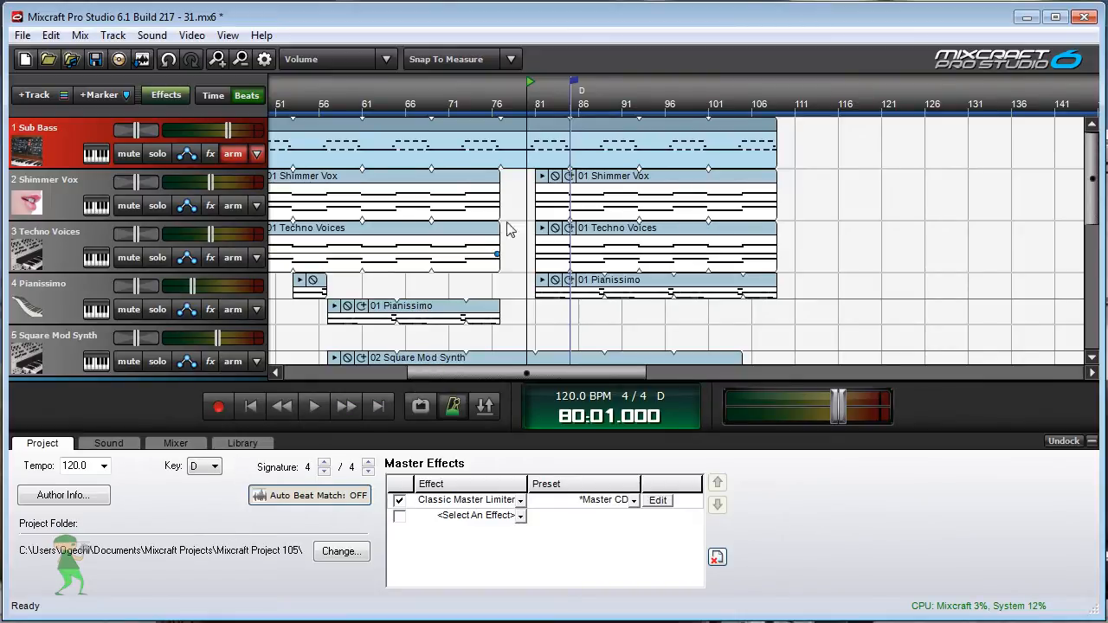
double_click(572, 97)
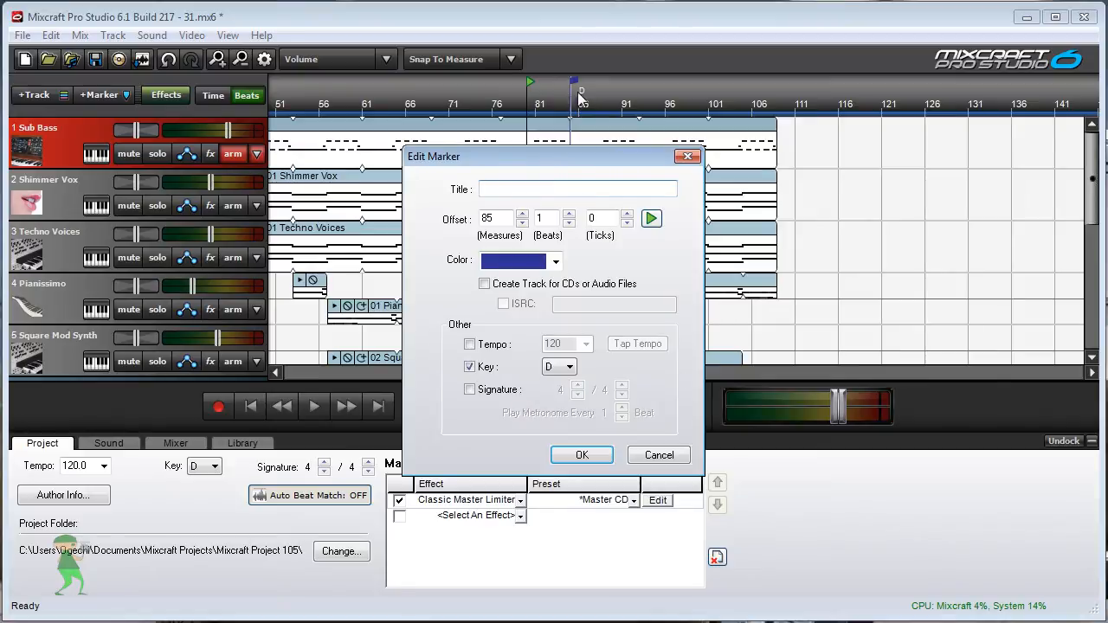
click(568, 367)
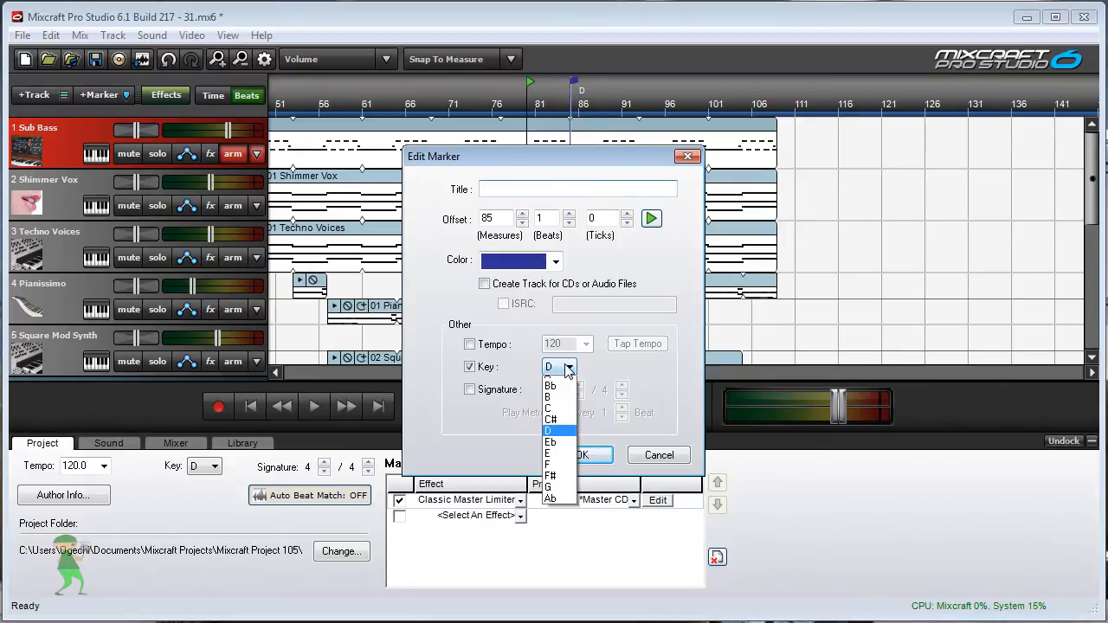
click(563, 461)
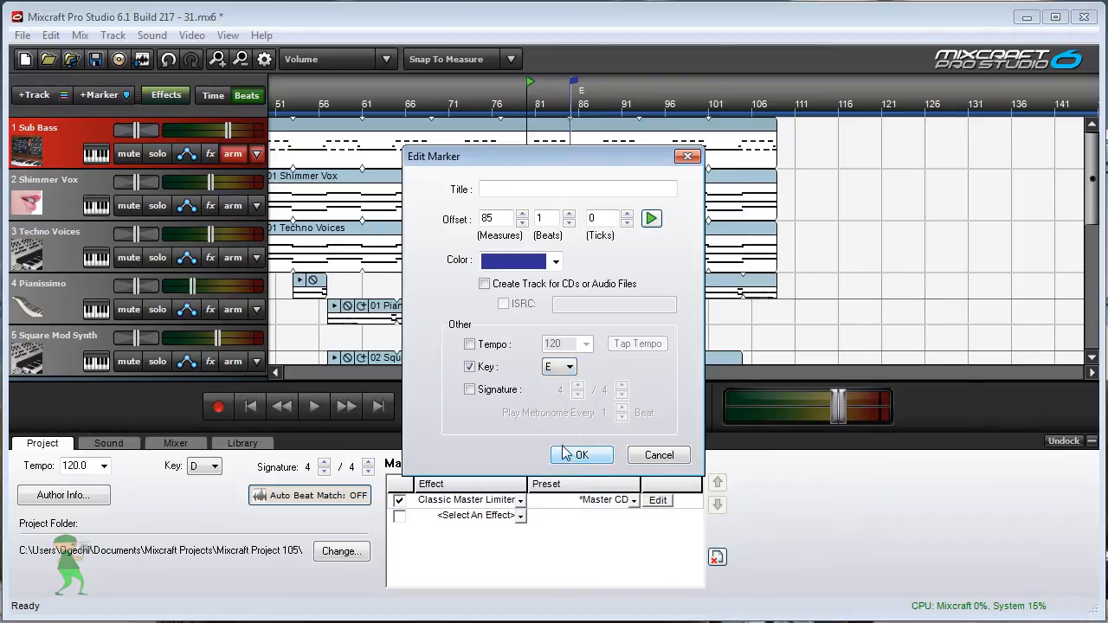
click(581, 456)
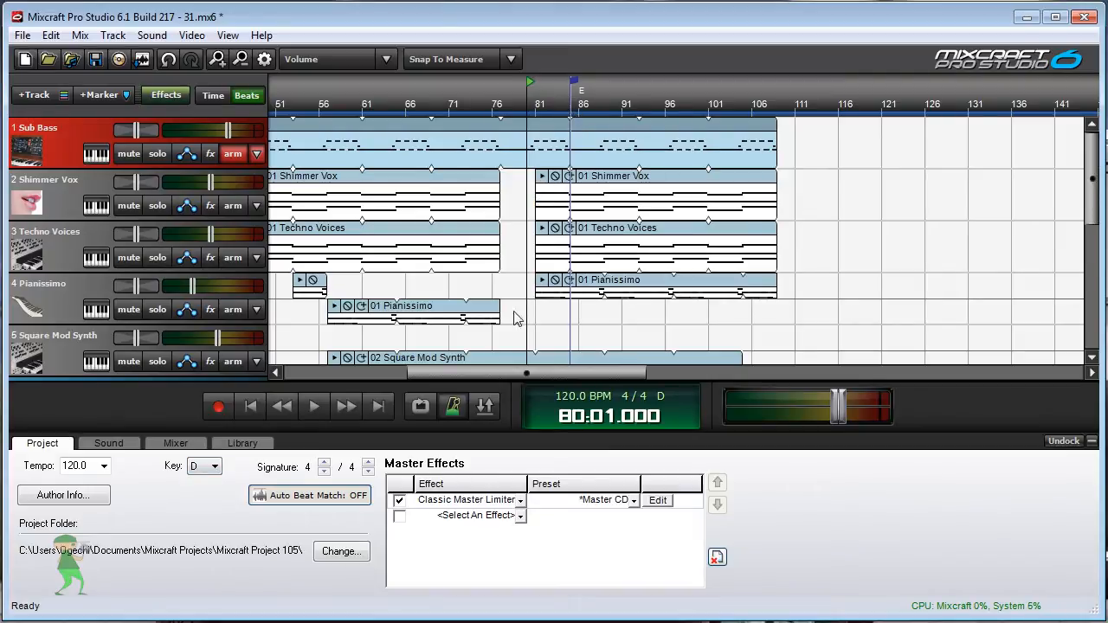
Play the song from measure 80 past measure 89, stop playback, and collapse the project settings
click(315, 406)
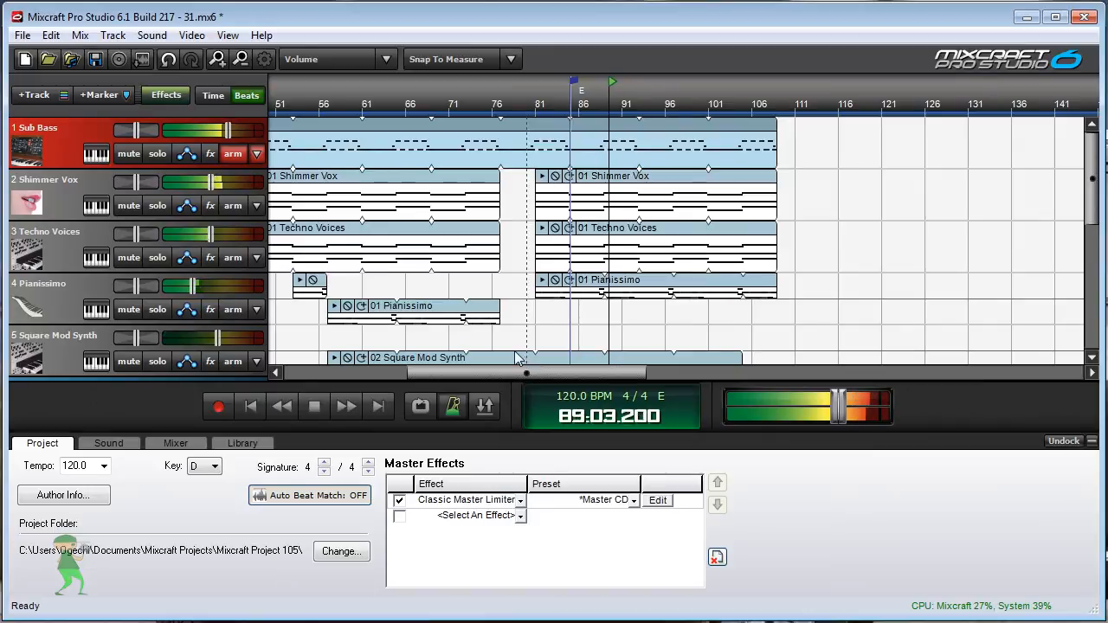
click(319, 406)
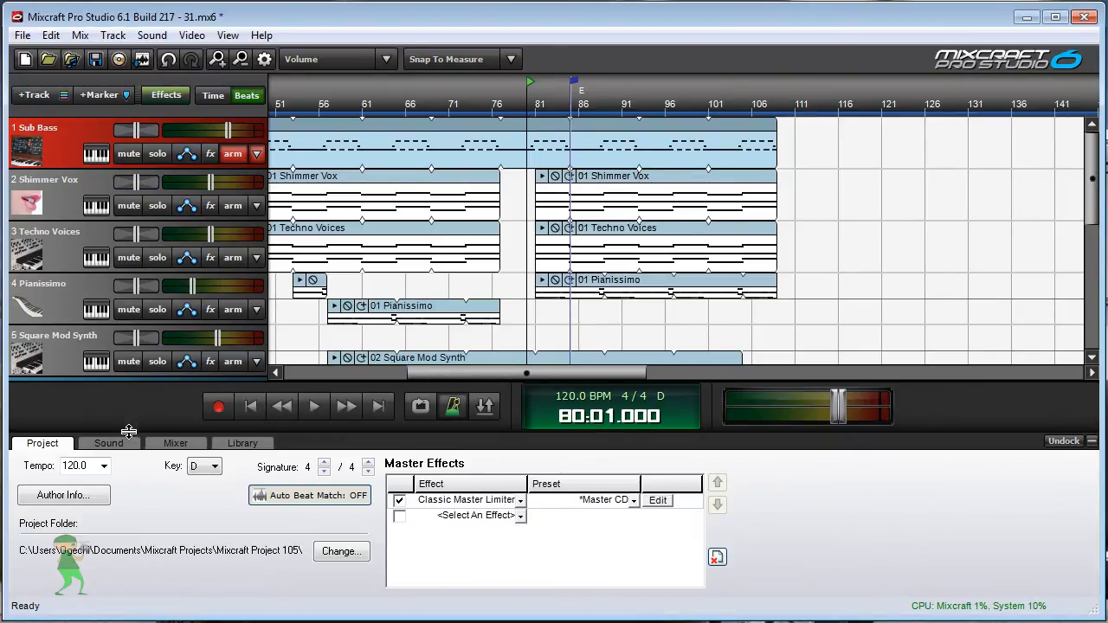
click(1091, 442)
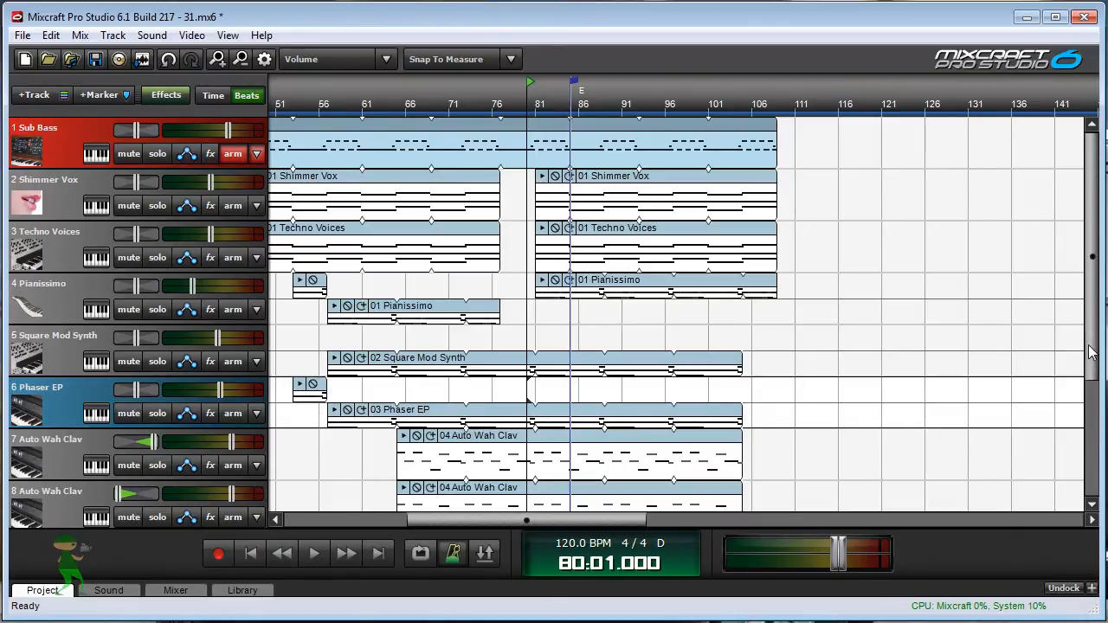
Open the Auto Wah Clav clip at measure 17 on track 8 for editing, with its track in view
drag(1091, 352, 1095, 460)
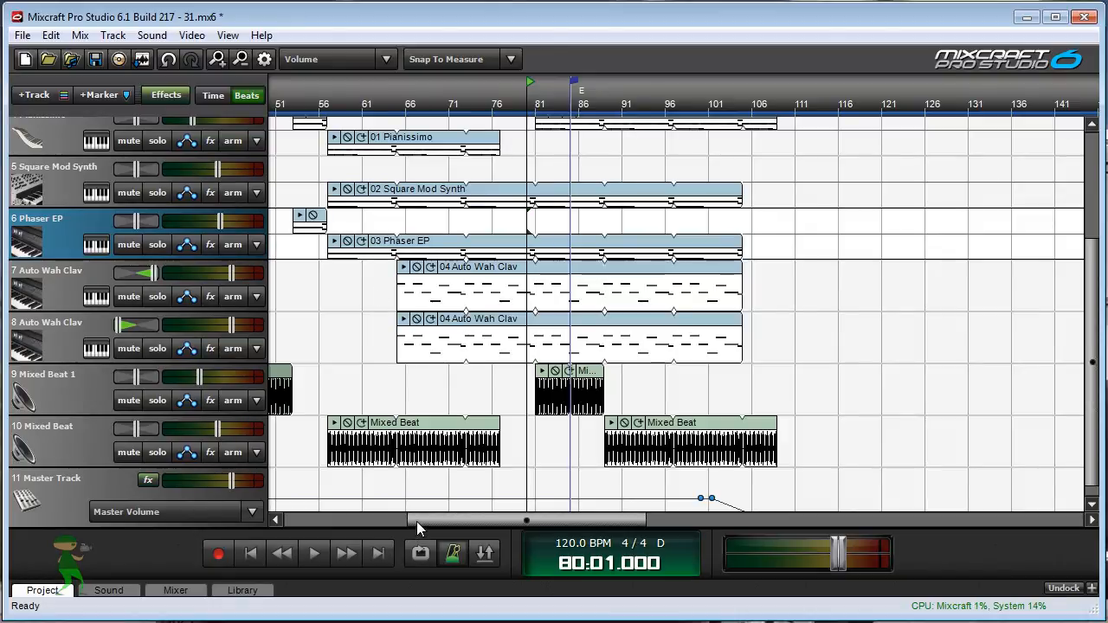
drag(417, 521, 287, 518)
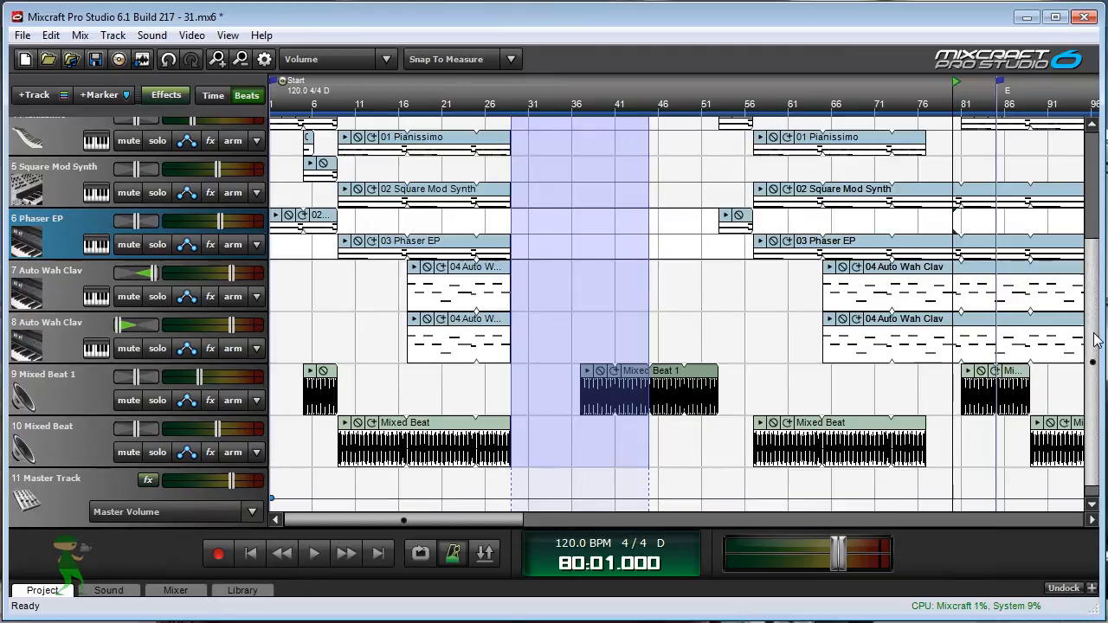
scroll(1094, 346, down, 1)
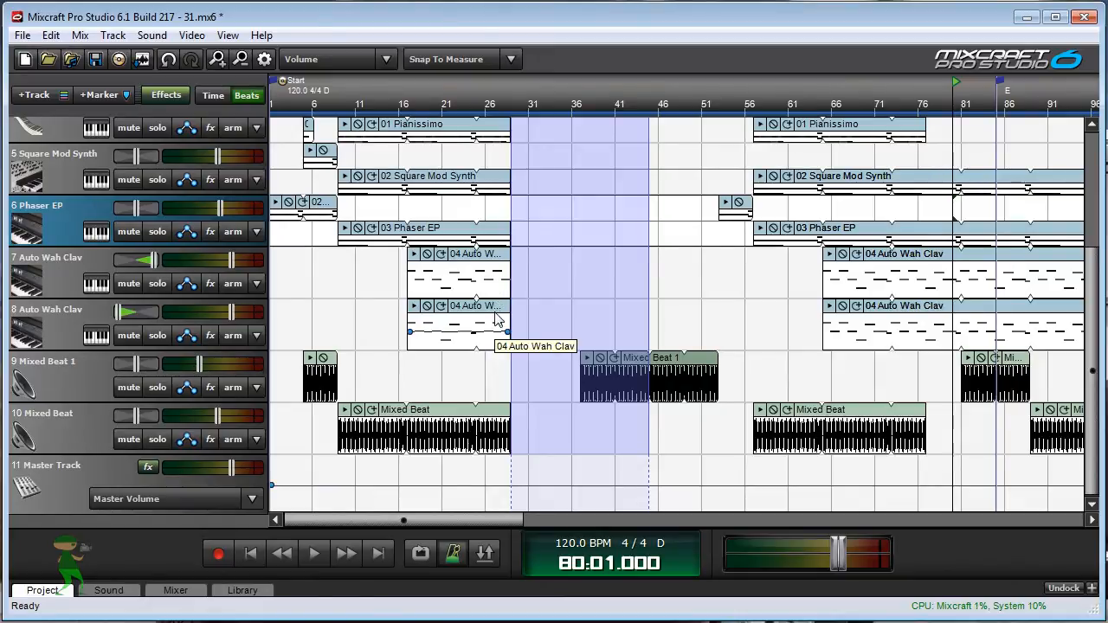
click(499, 319)
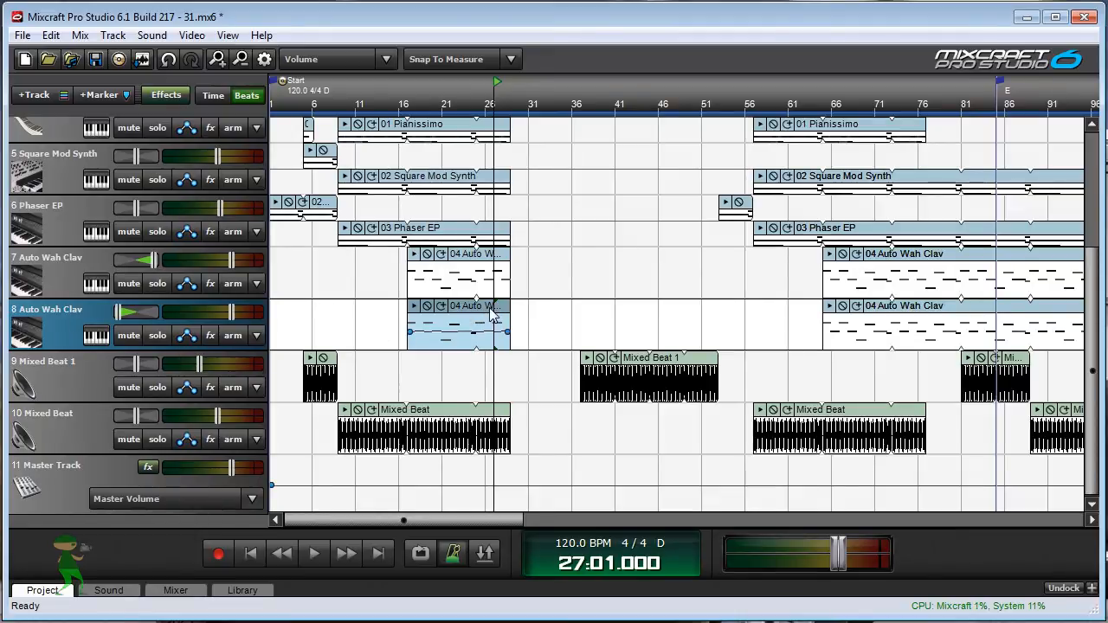
double_click(492, 314)
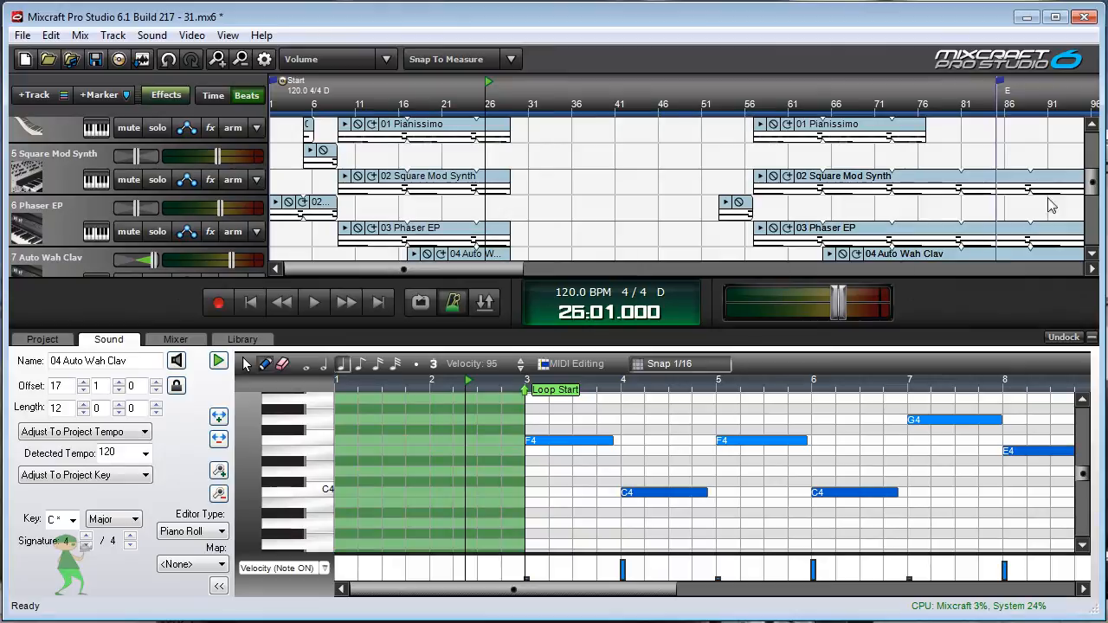
scroll(1093, 192, down, 3)
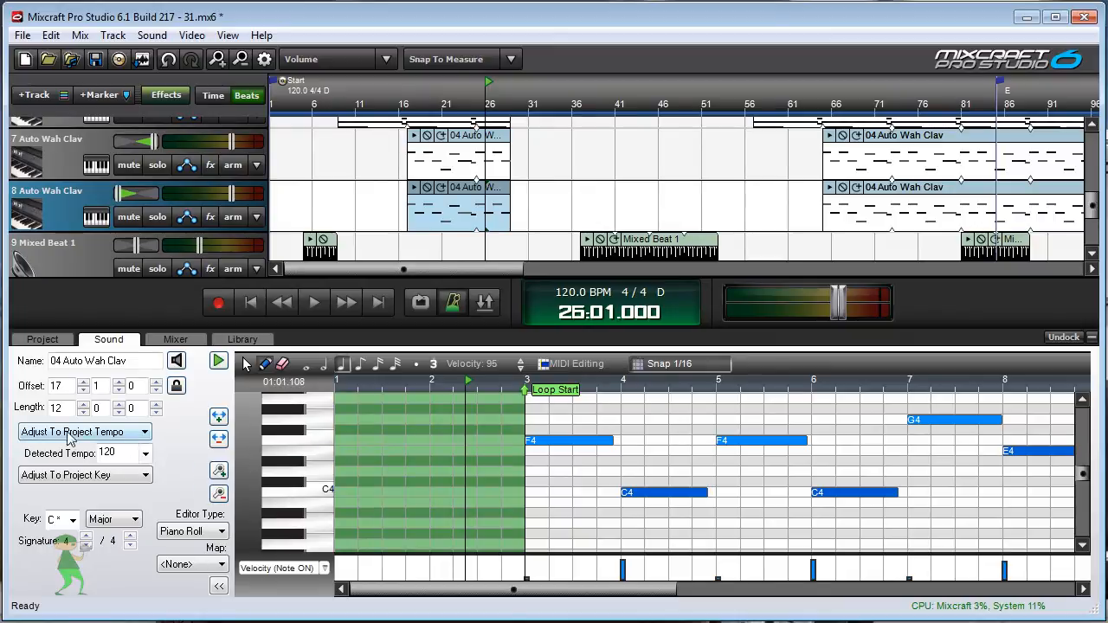
Try Adjust Pitch By on the track 8 Auto Wah Clav clip, restore Adjust To Project Key, and collapse the clip details
click(91, 476)
click(91, 502)
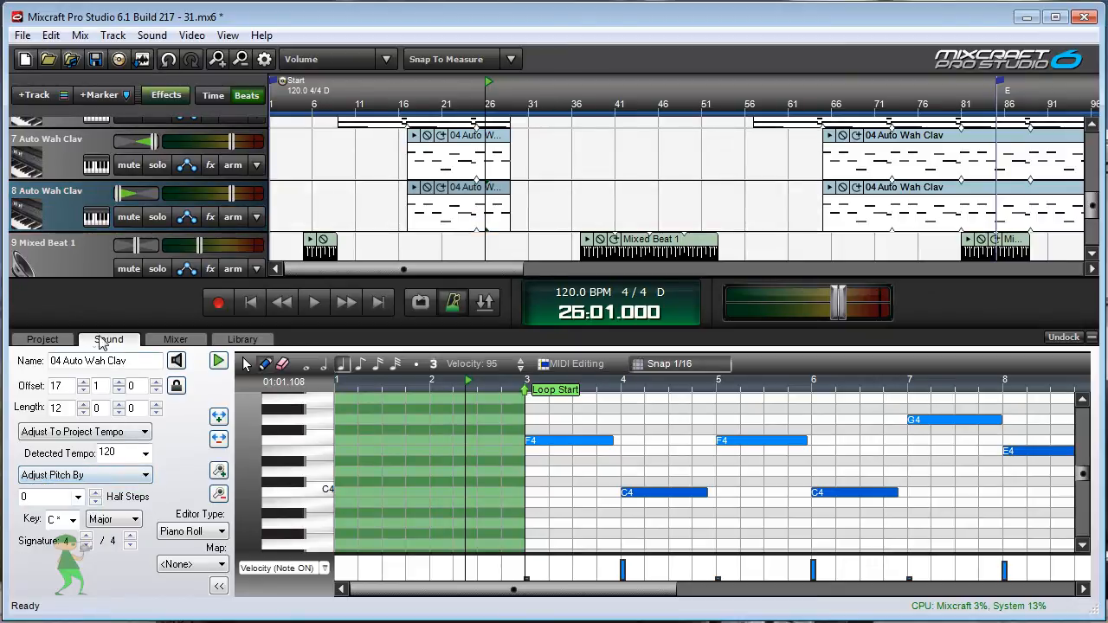
click(471, 199)
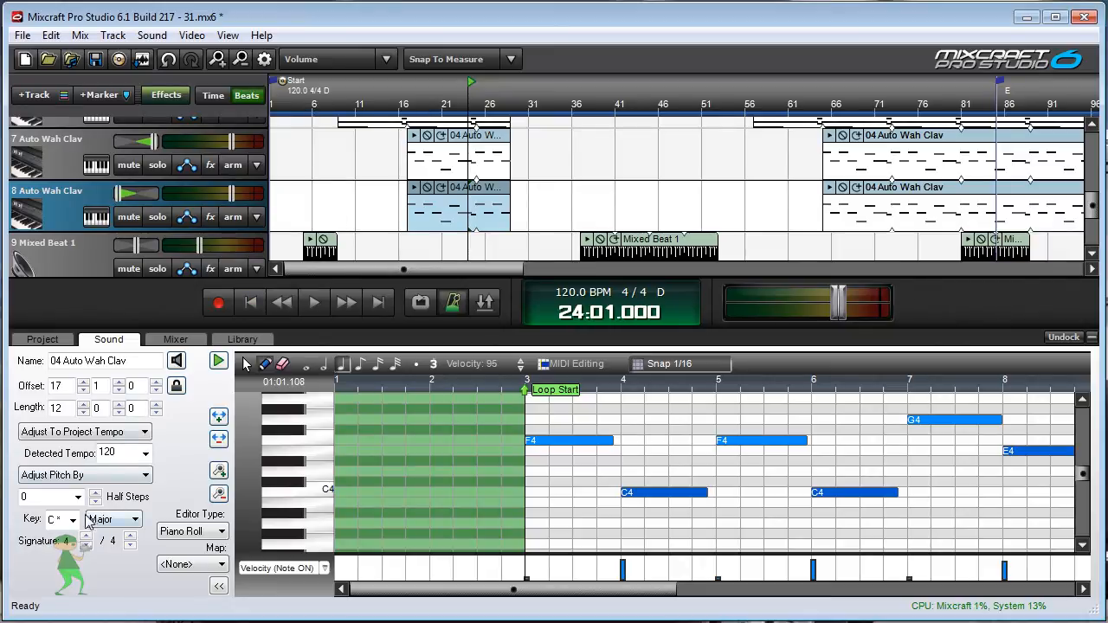
click(84, 475)
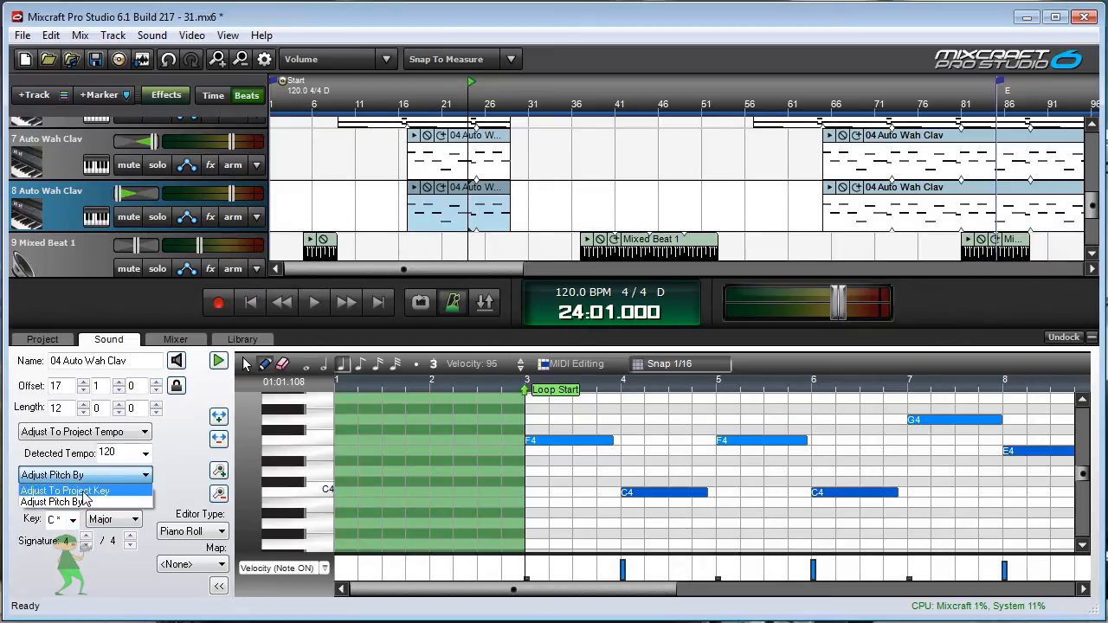
click(83, 491)
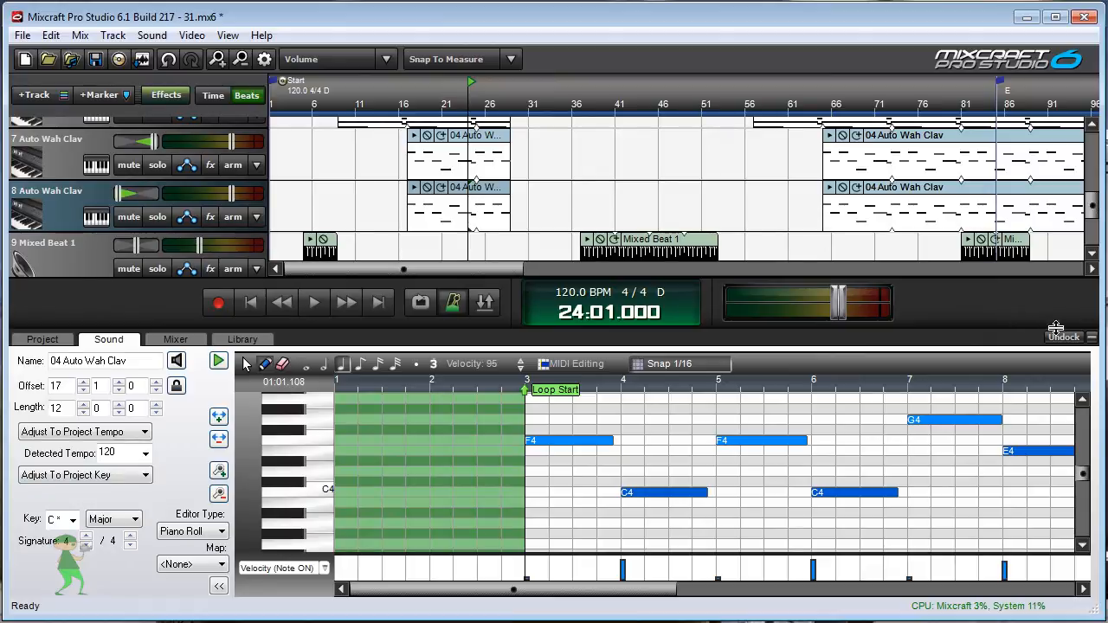
click(1092, 339)
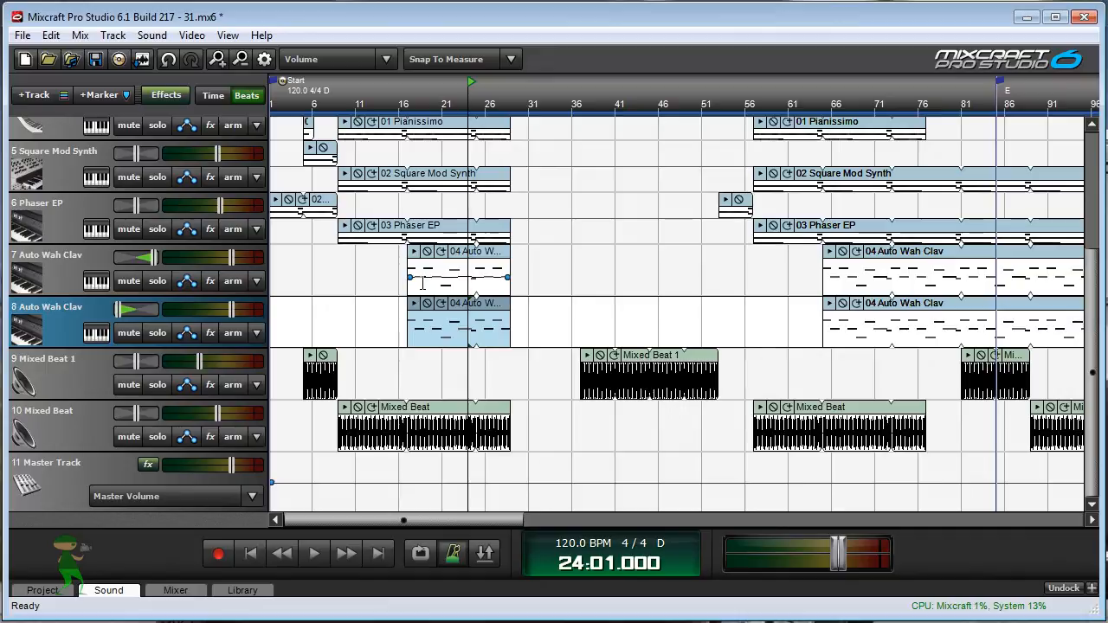
Examine the arrangement between measures 16 and 108 across the tracks, placing the playhead at measure 37 and at measure 30
mouse_move(448, 275)
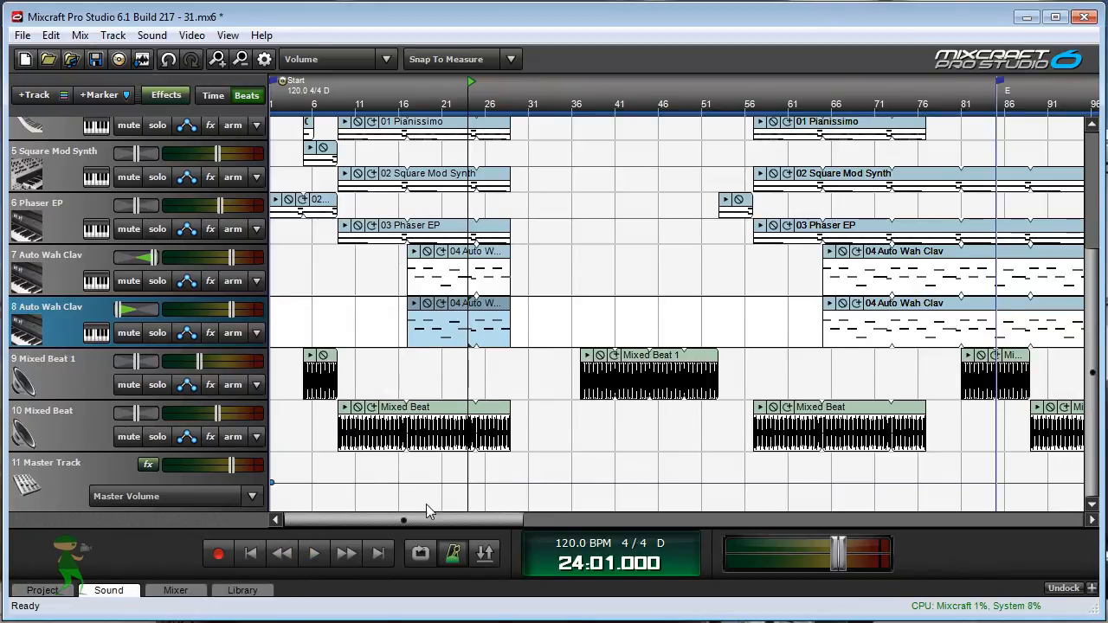
mouse_move(429, 518)
mouse_down()
mouse_move(522, 526)
mouse_move(428, 524)
mouse_up()
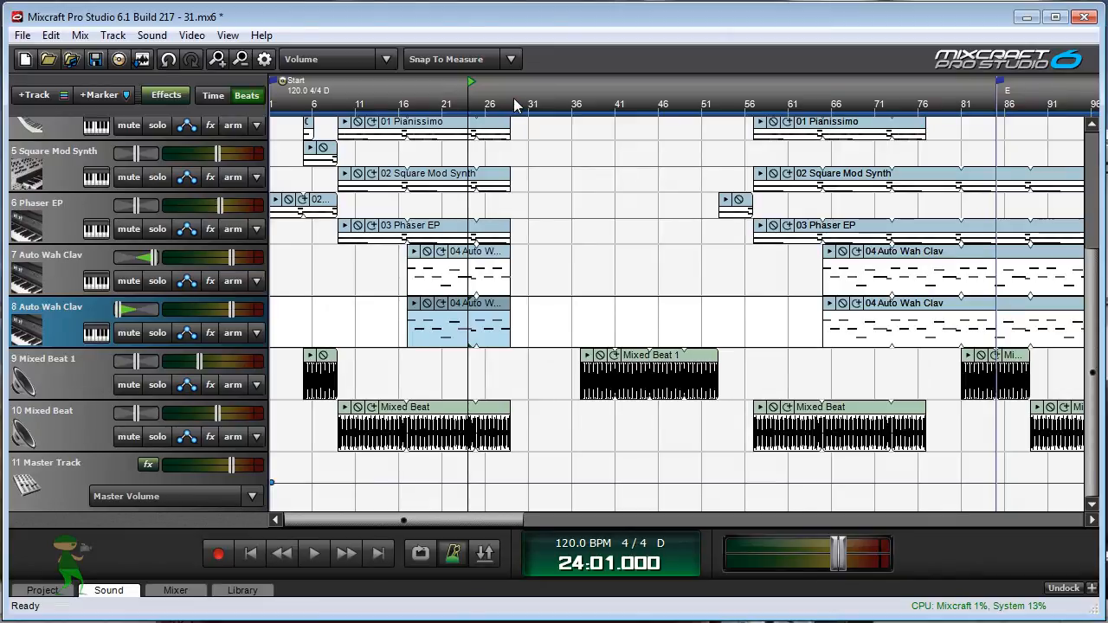
drag(403, 517, 439, 519)
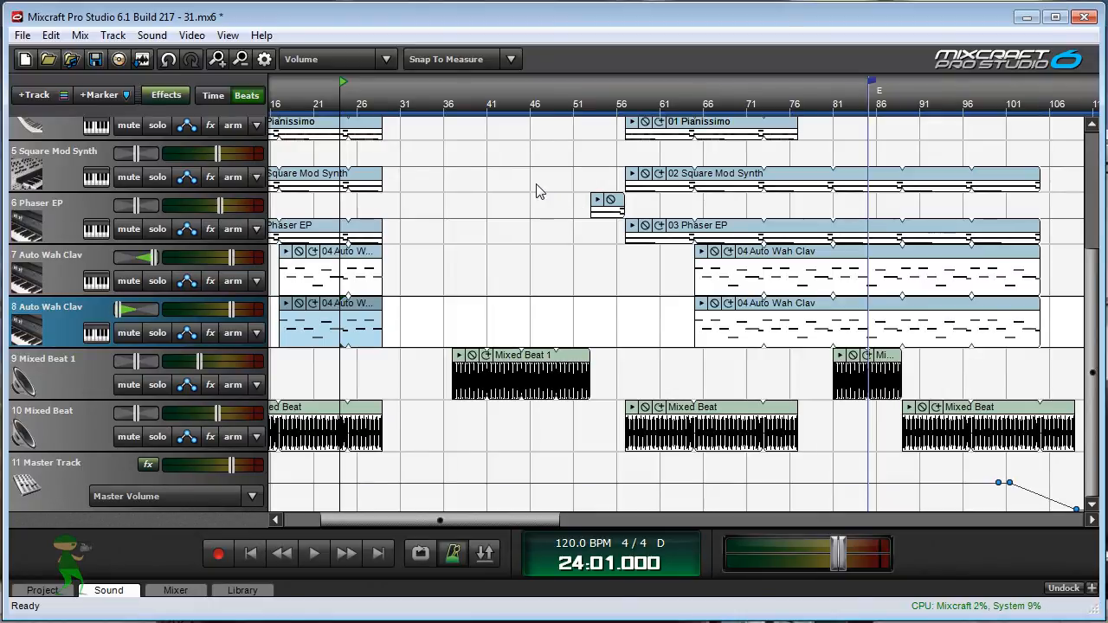
click(449, 90)
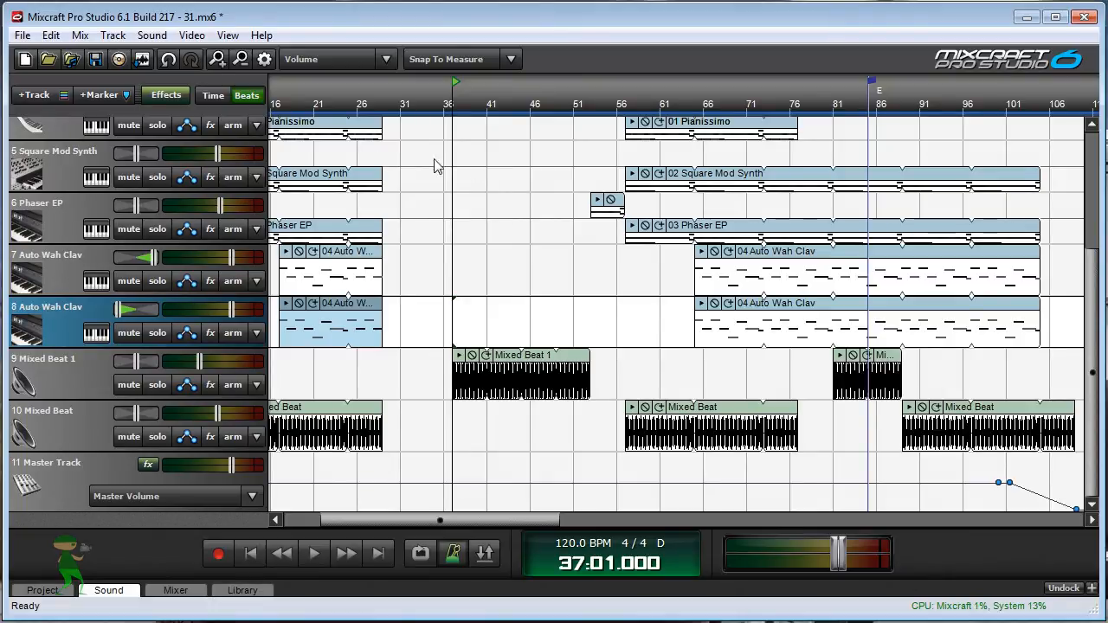
scroll(1082, 176, up, 4)
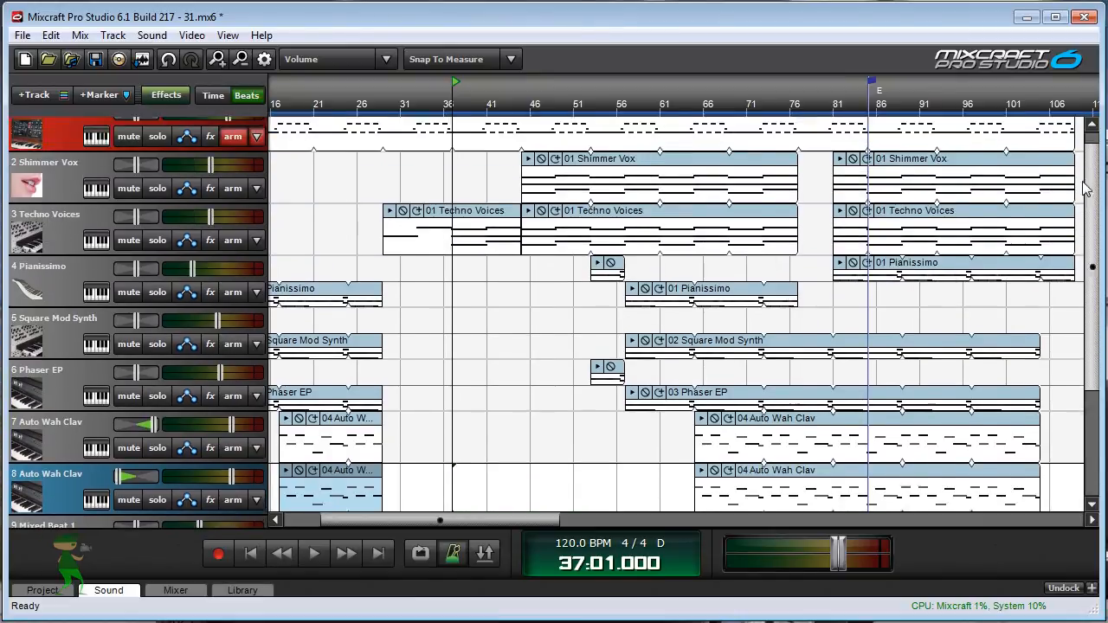
scroll(1082, 207, down, 3)
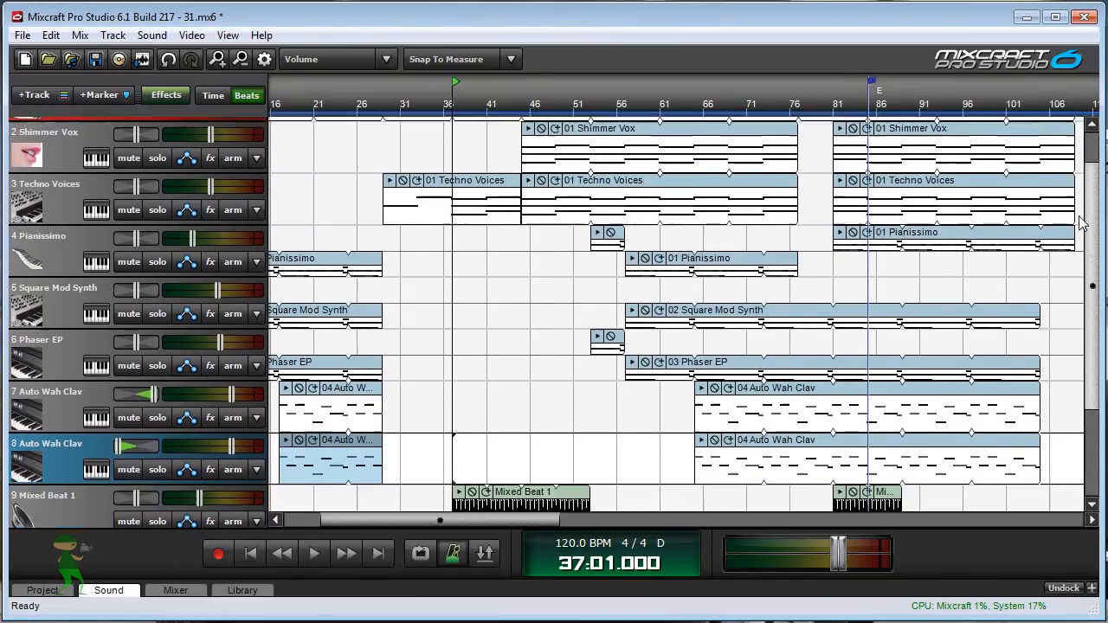
scroll(1080, 242, up, 3)
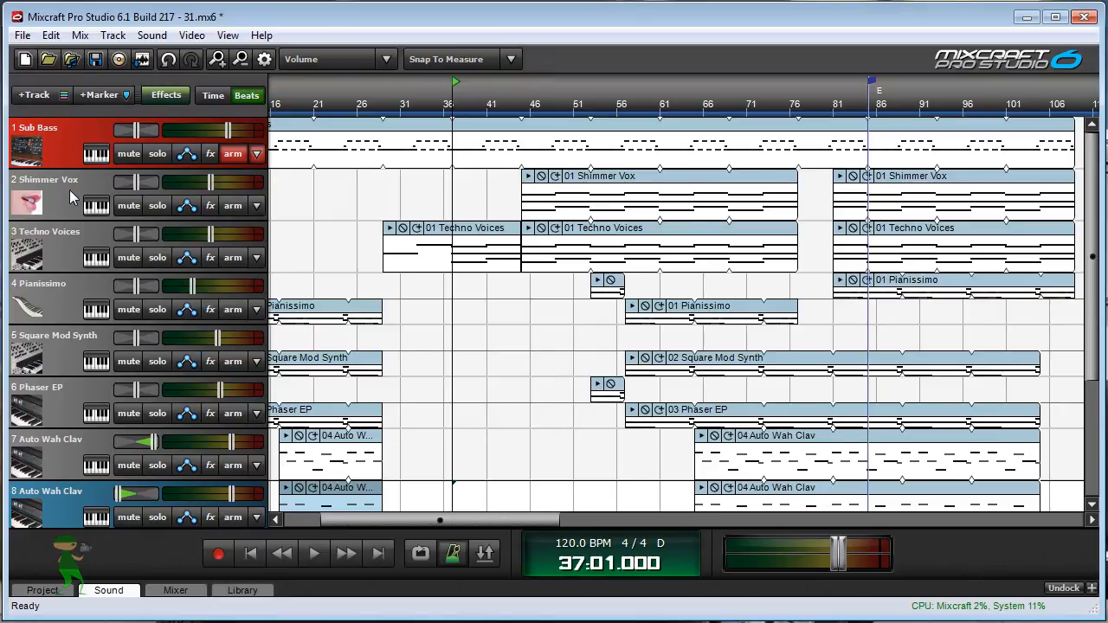
click(391, 105)
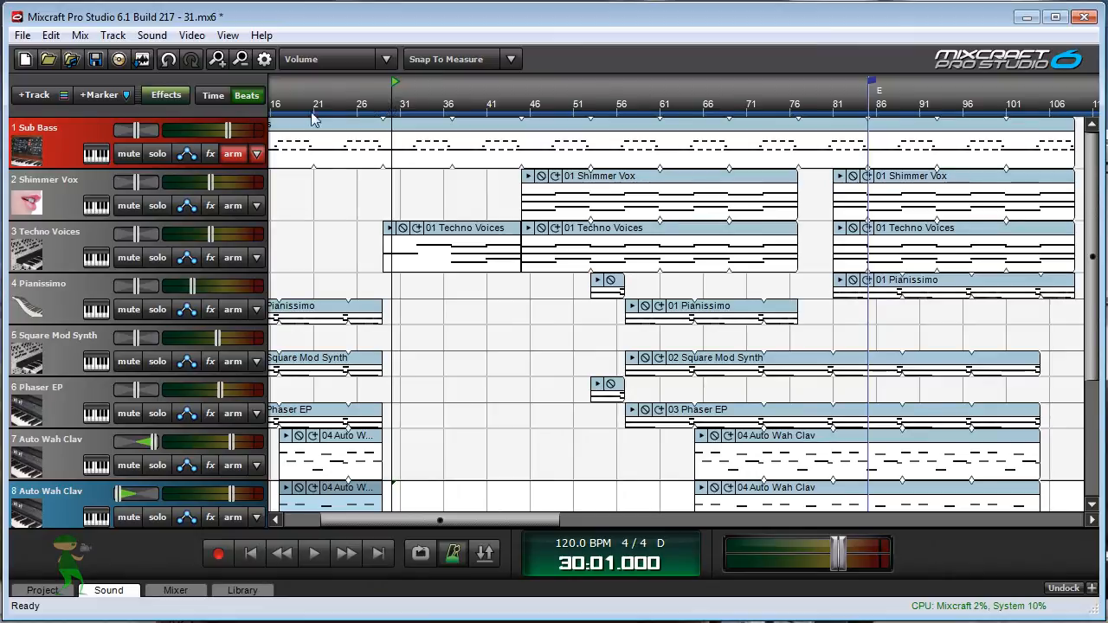
Inspect the instrument presets of the Techno Voices and Shimmer Vox tracks, closing each without changes
click(96, 258)
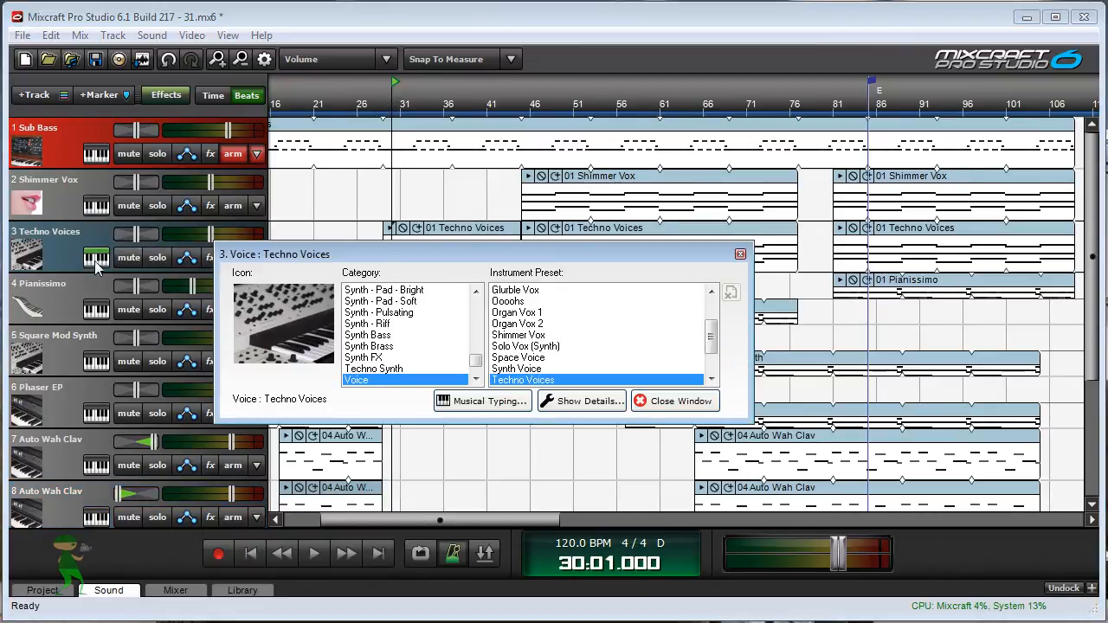
click(740, 253)
click(96, 206)
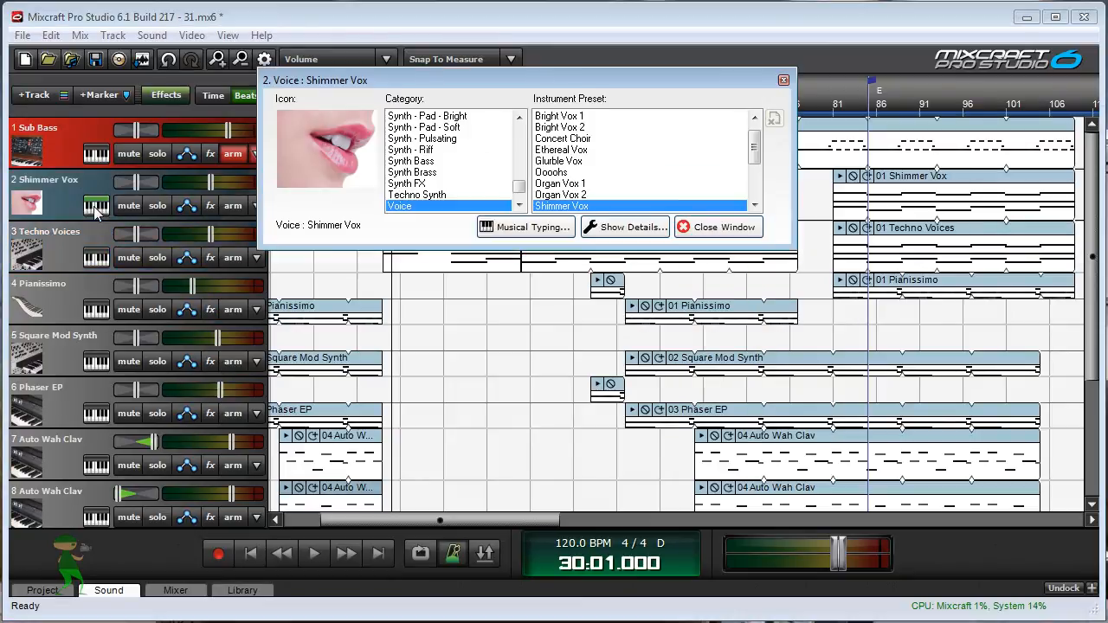
click(783, 81)
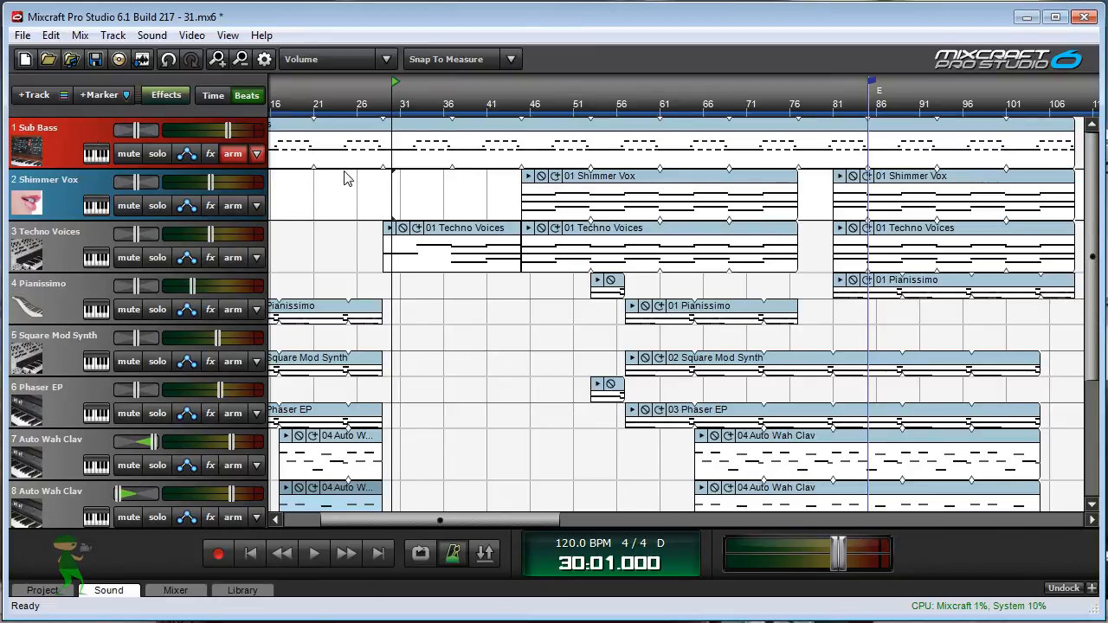
Play the song from measure 29 to about measure 33, and stop playback
click(385, 98)
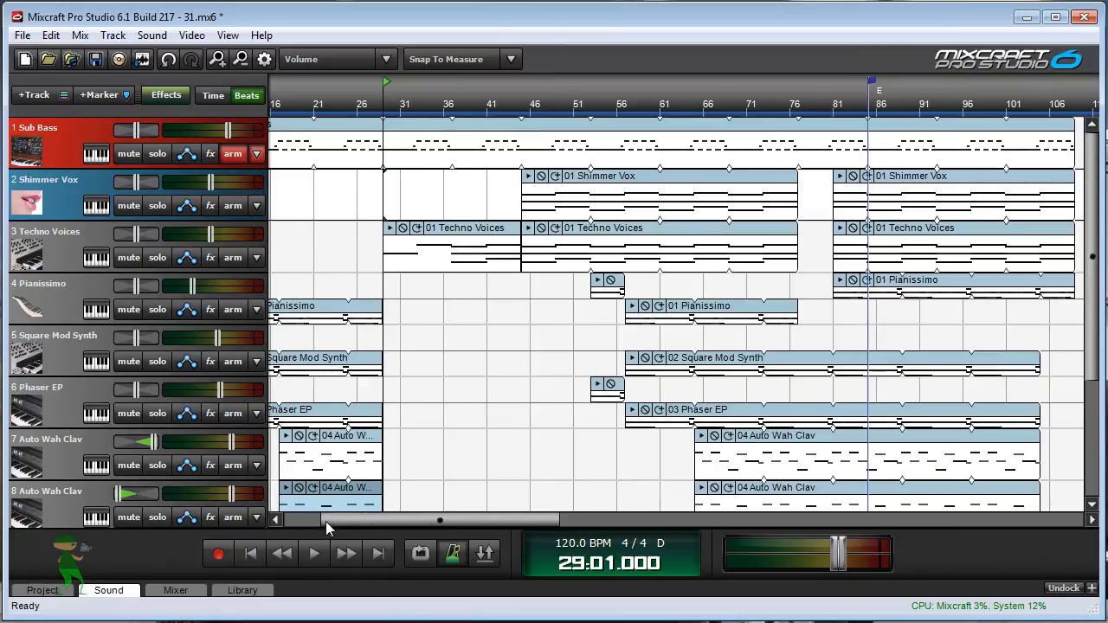
click(317, 554)
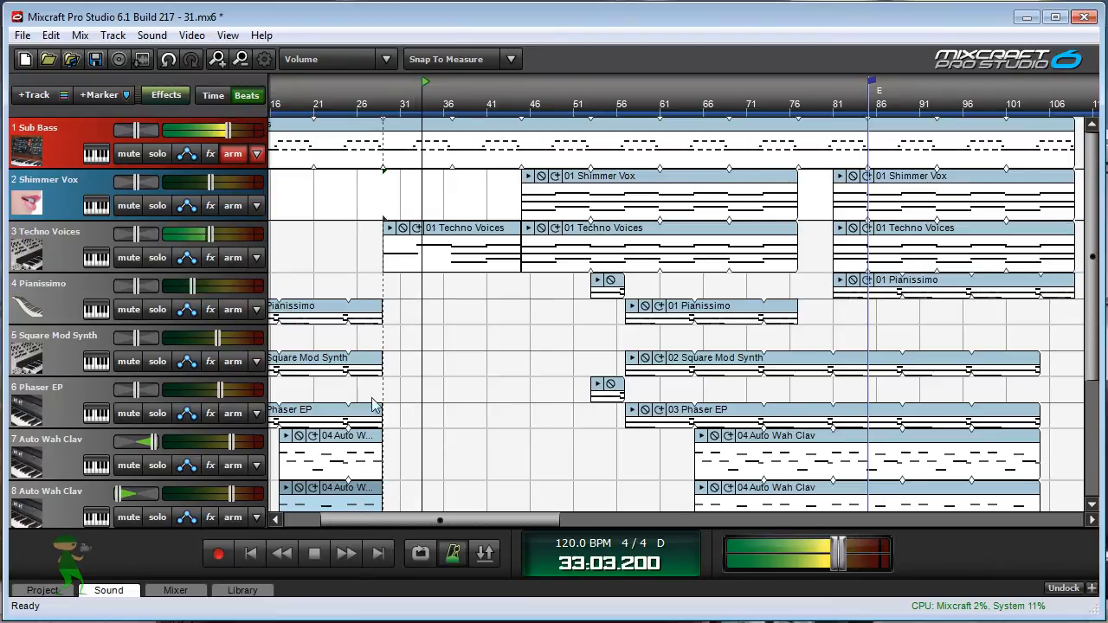
click(314, 553)
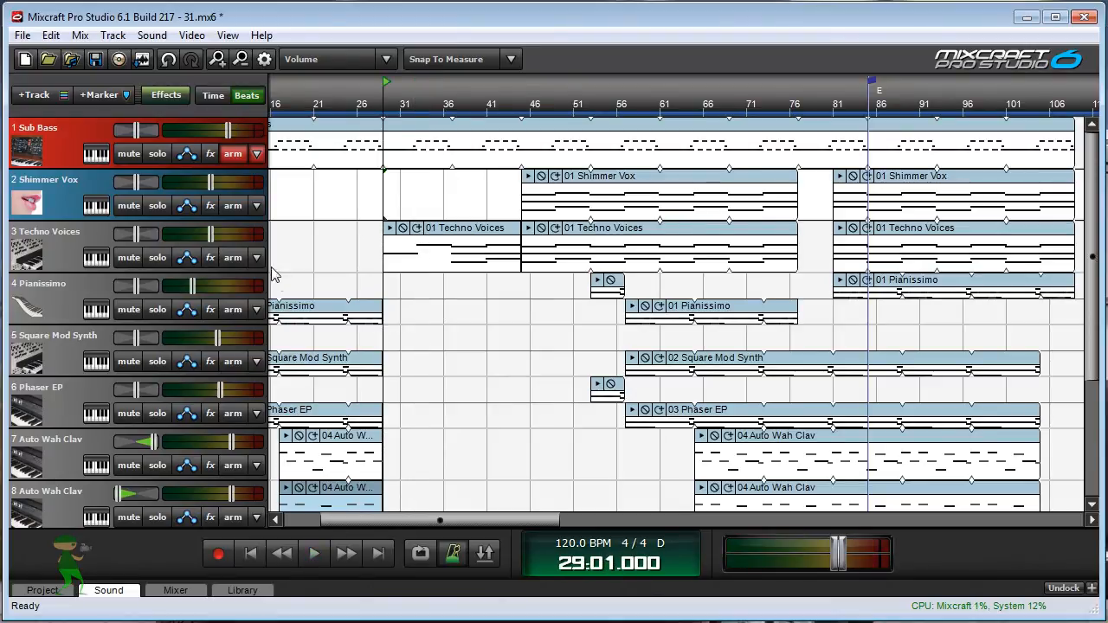
Add the XBass 4000L Bass Enhancer effect to the Sub Bass track
click(210, 154)
click(408, 159)
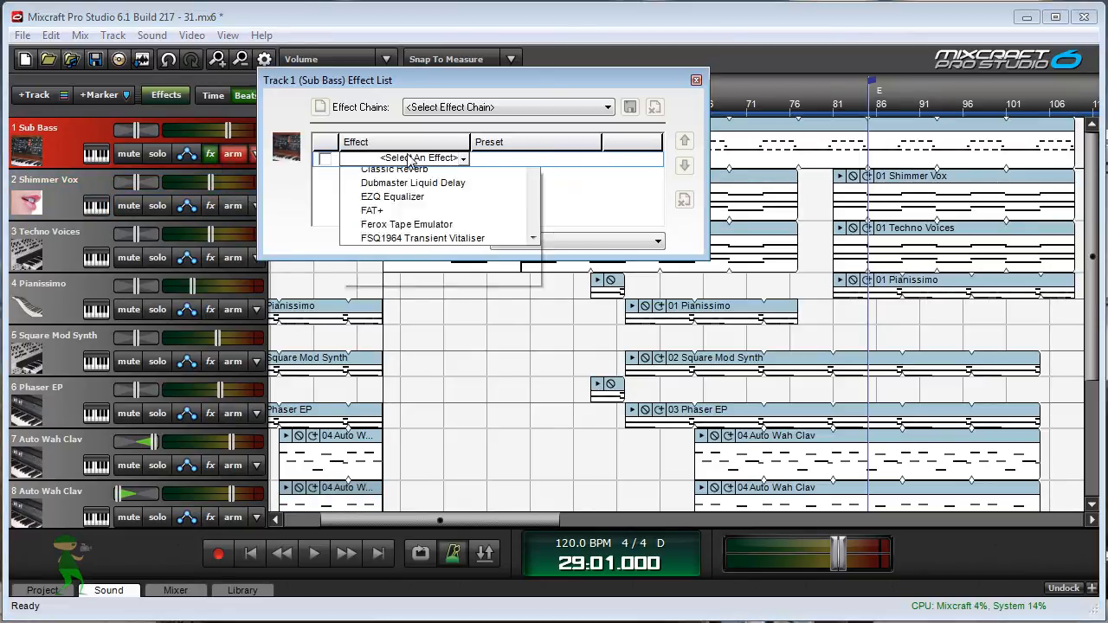
scroll(450, 390, down, 8)
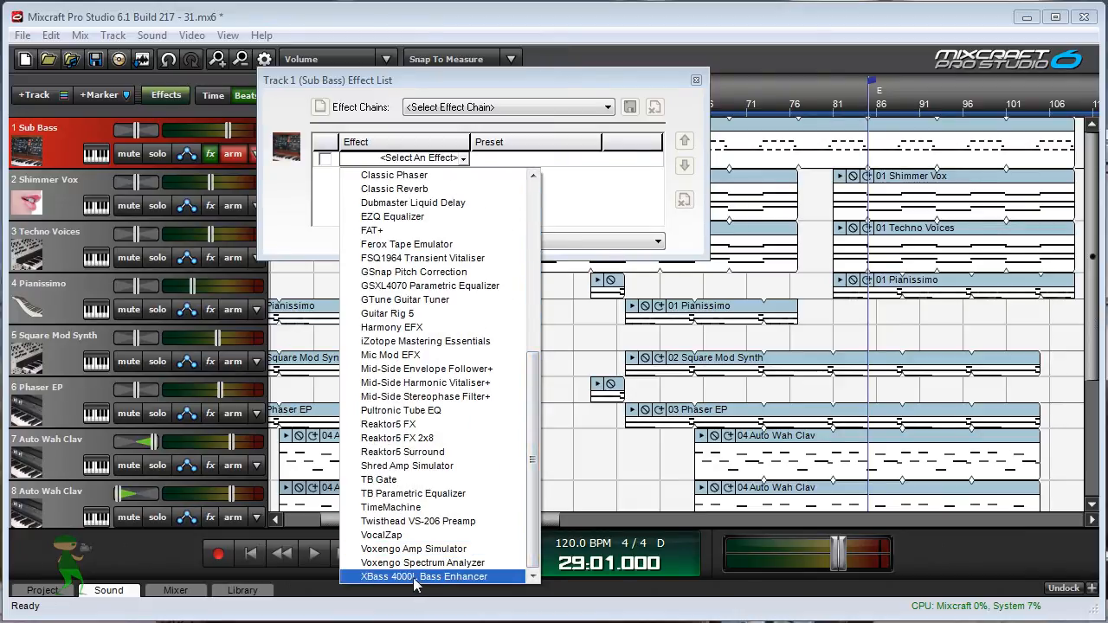
click(470, 580)
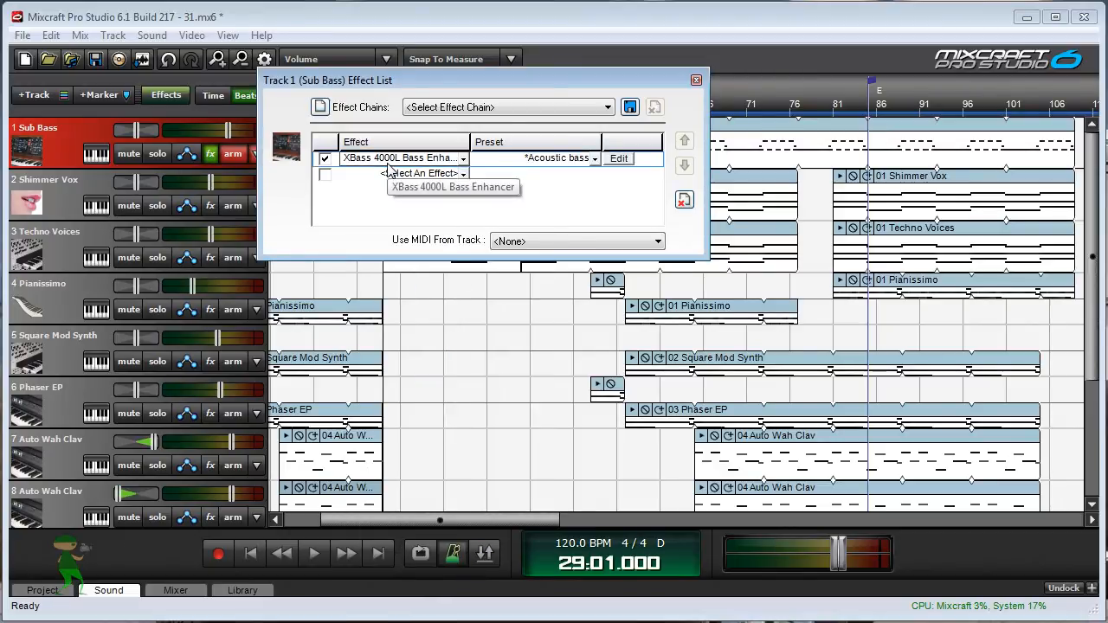
Inspect the XBass 4000L Bass Enhancer's controls with the Acoustic bass preset and close its editor
click(616, 159)
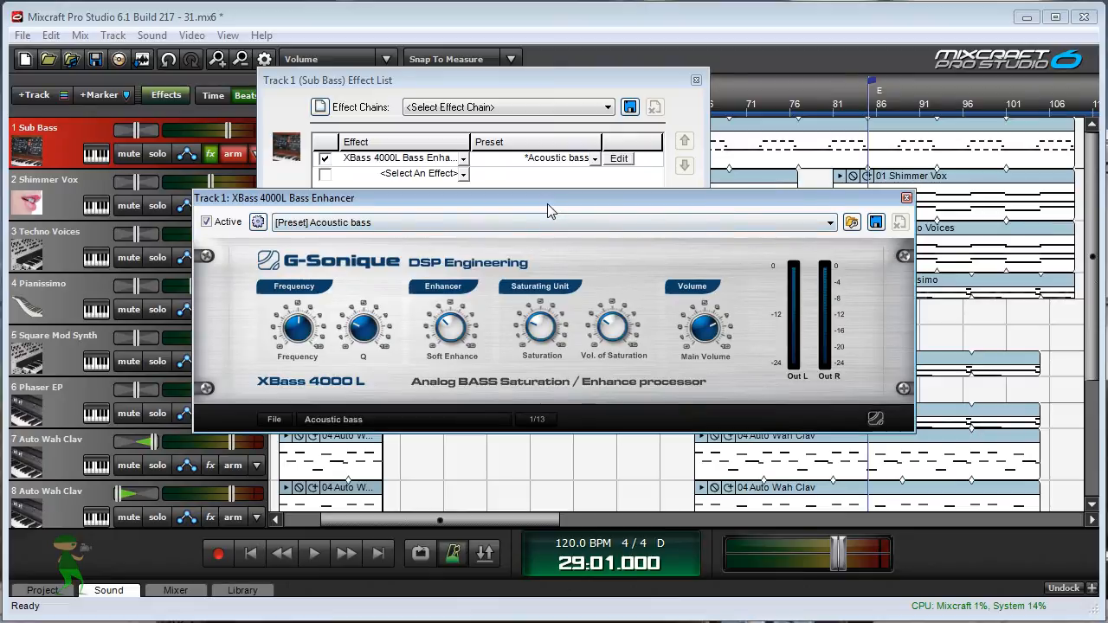
drag(547, 201, 504, 208)
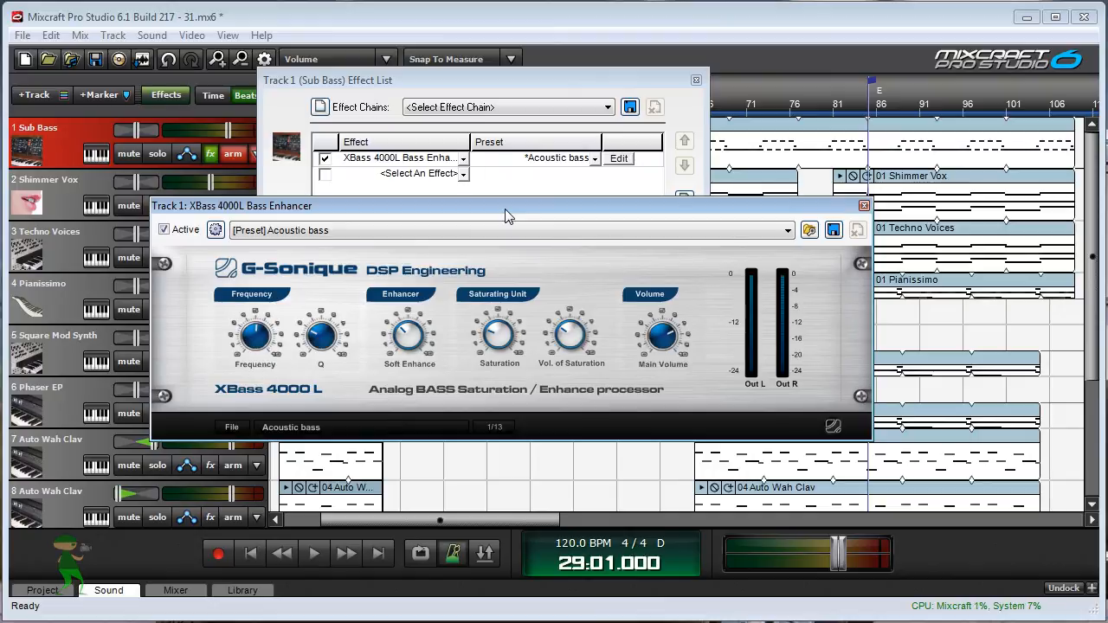
click(863, 206)
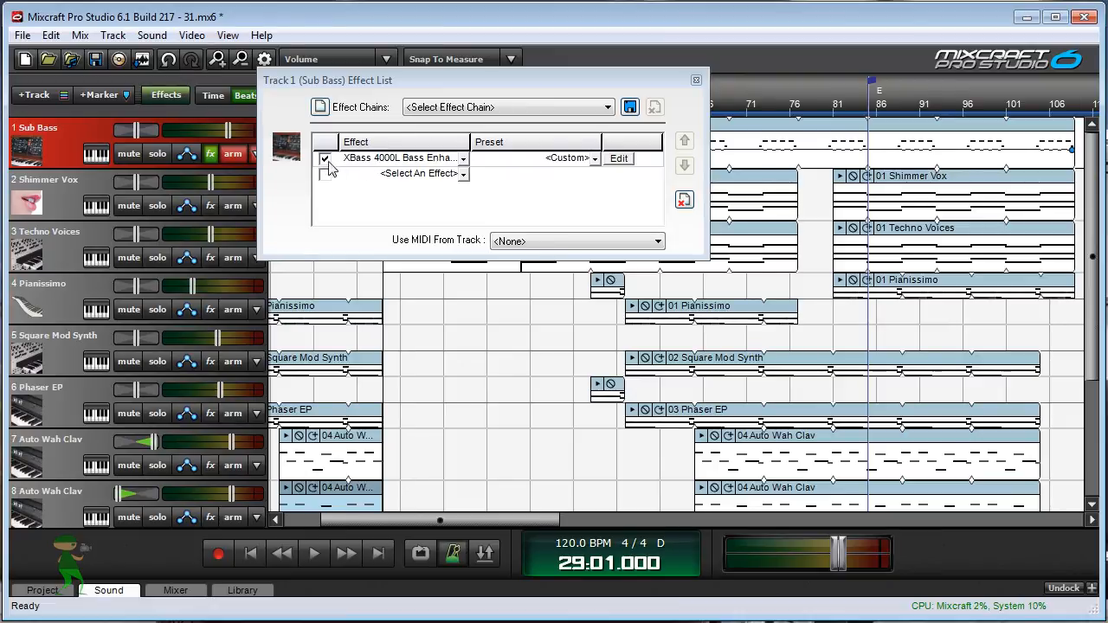
Close the Sub Bass effect list, reopen it to check the effect chain, and close it again
drag(362, 84, 385, 242)
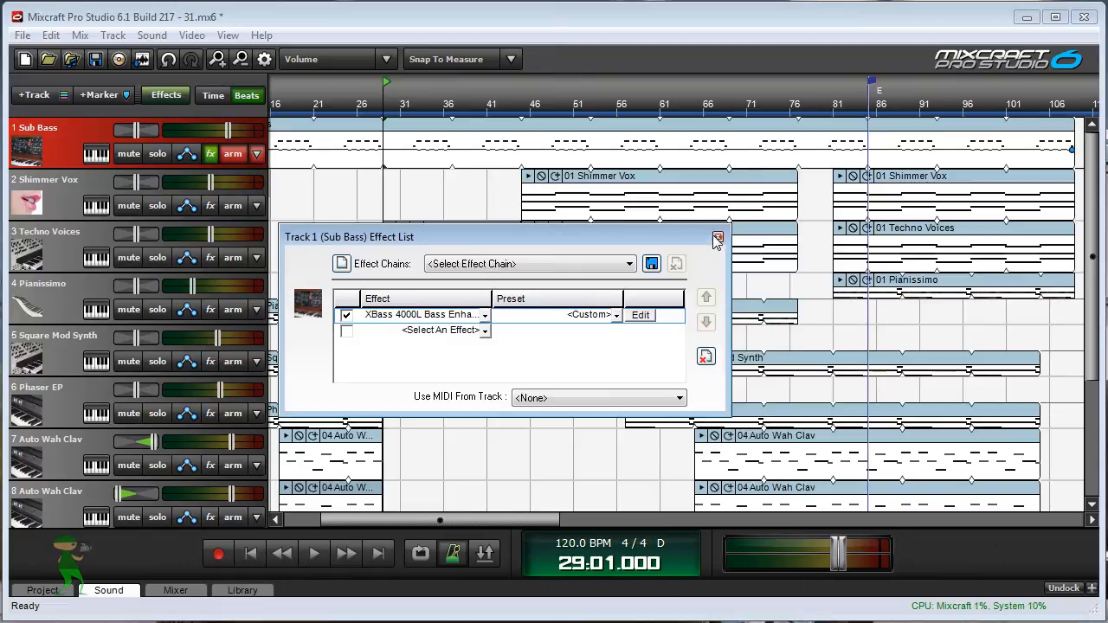
click(717, 238)
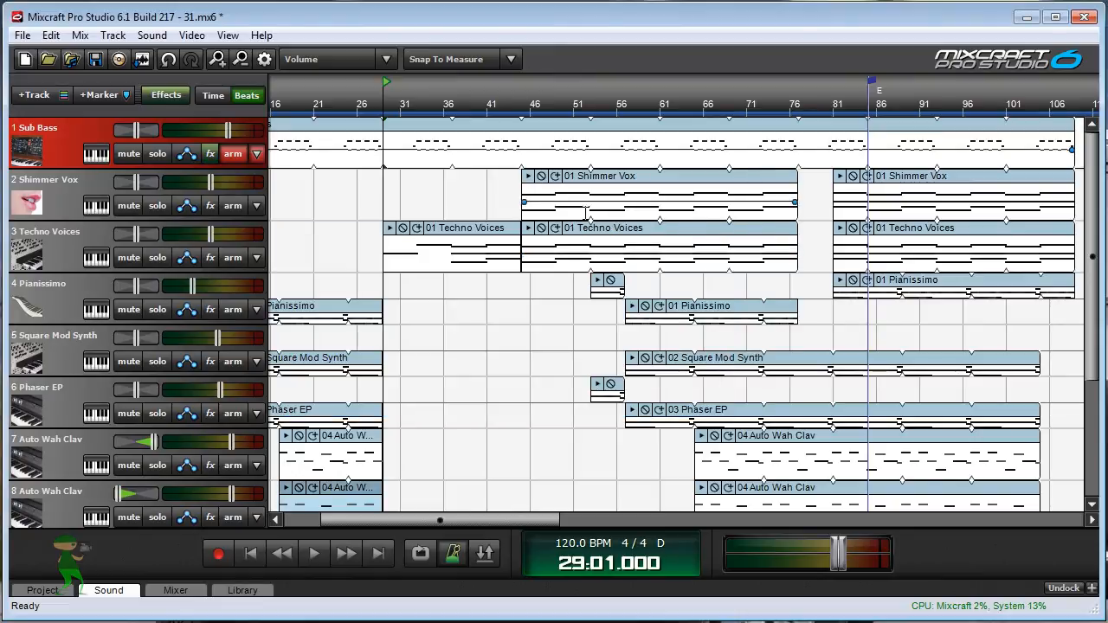
click(210, 154)
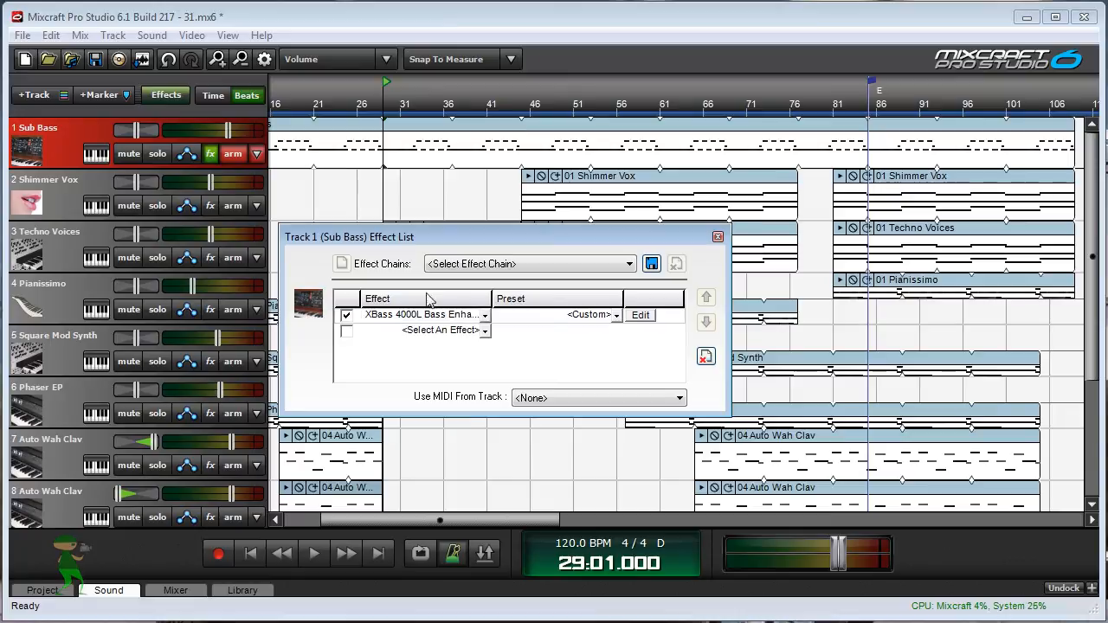
click(718, 238)
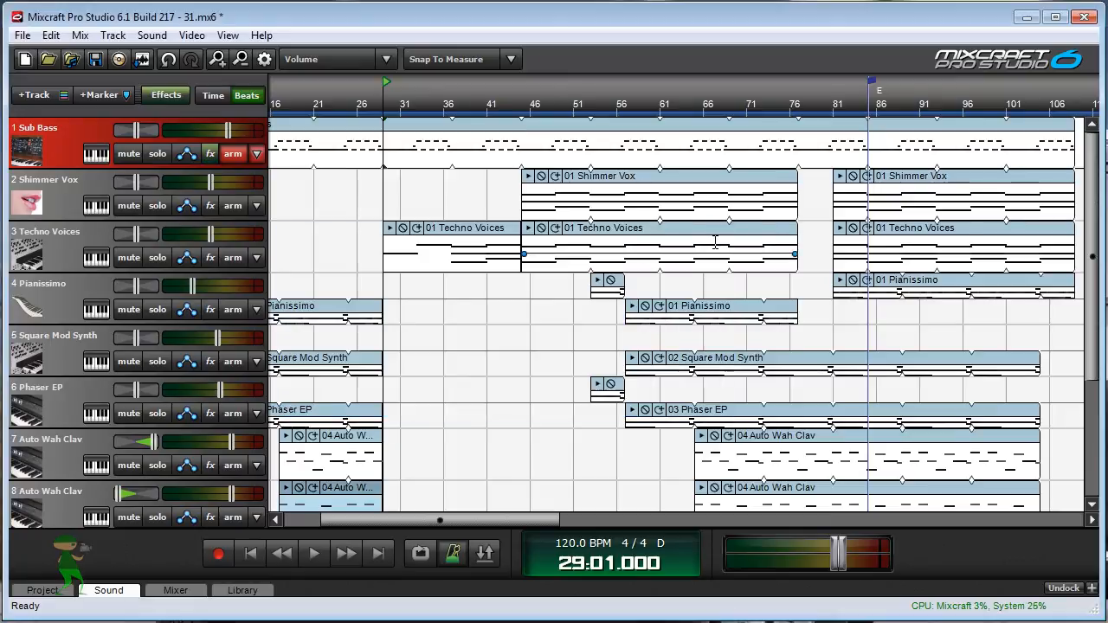
Play the song from measure 29 to about measure 69, and stop playback
click(314, 555)
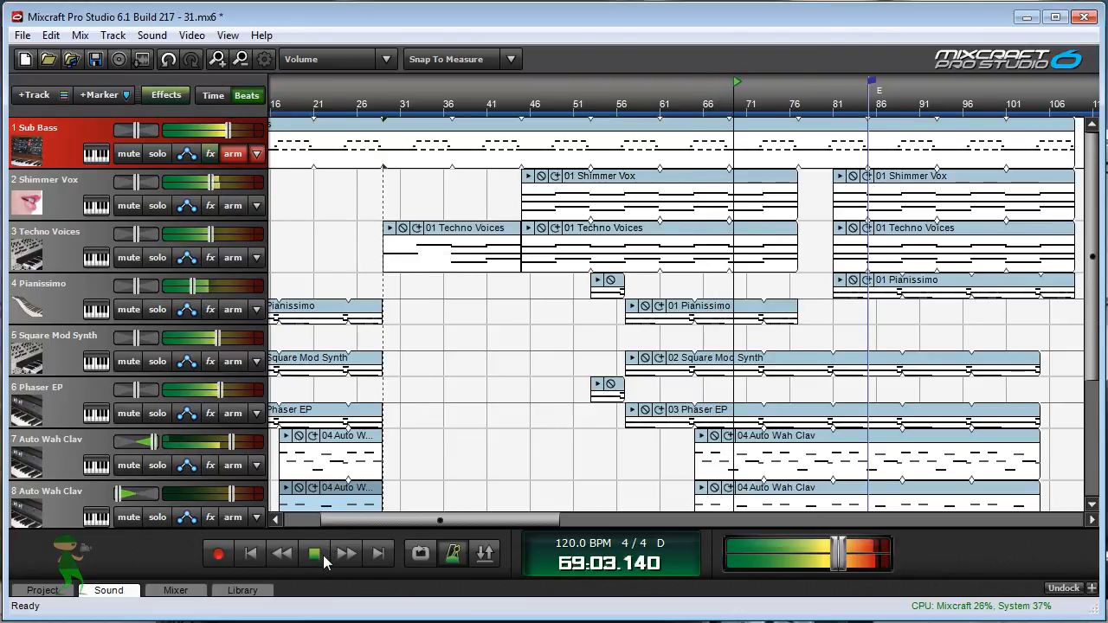
click(329, 554)
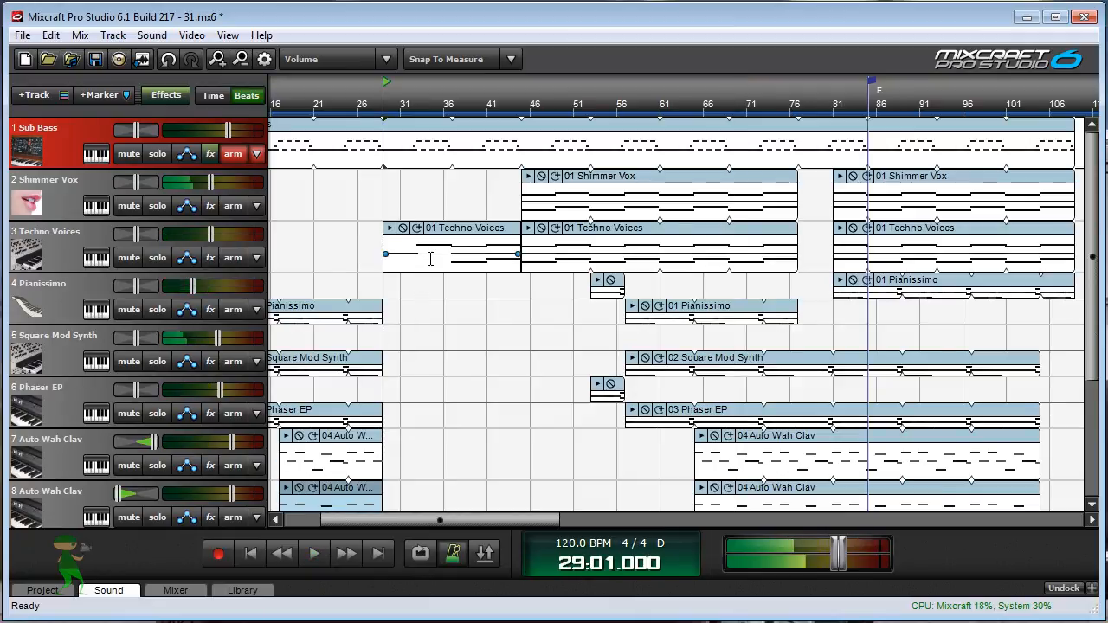